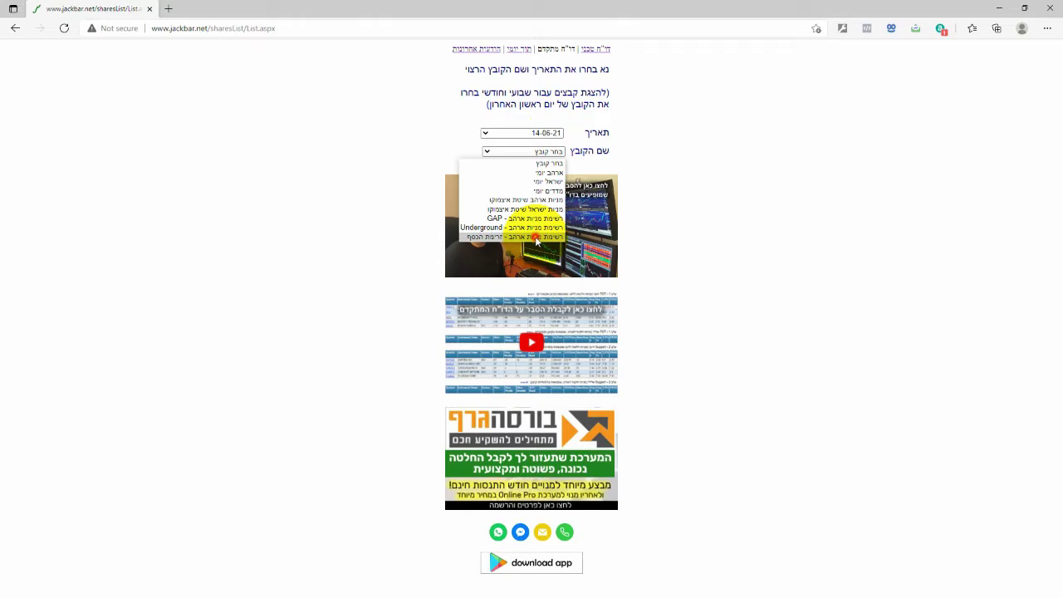
# Step: Load the US stocks money-flow list and review the stage 4 G-Enter long candidates
pyautogui.click(535, 238)
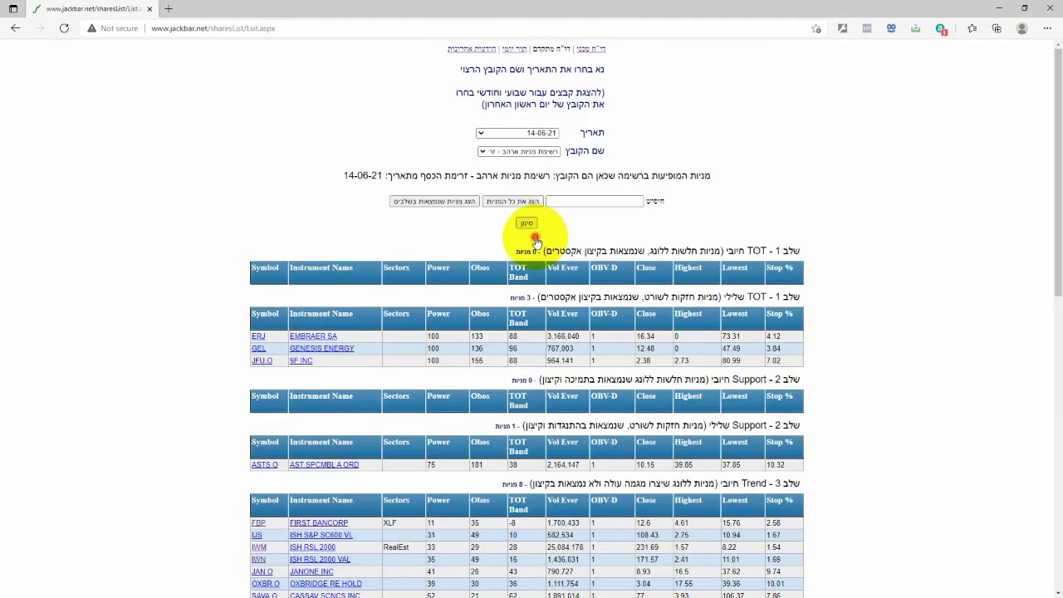
pyautogui.scroll(-3, 861, 336)
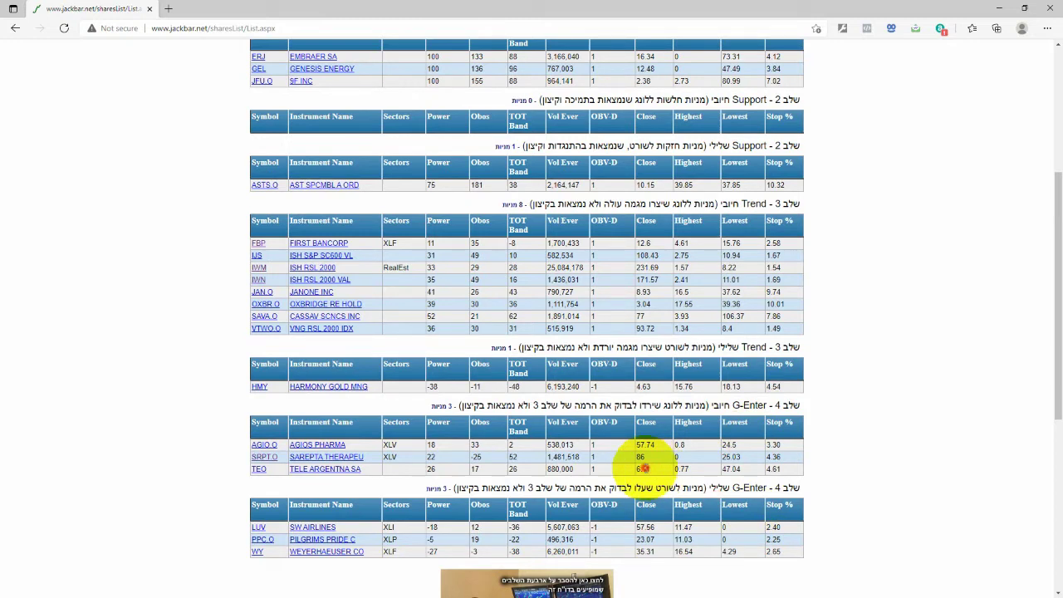
pyautogui.click(290, 469)
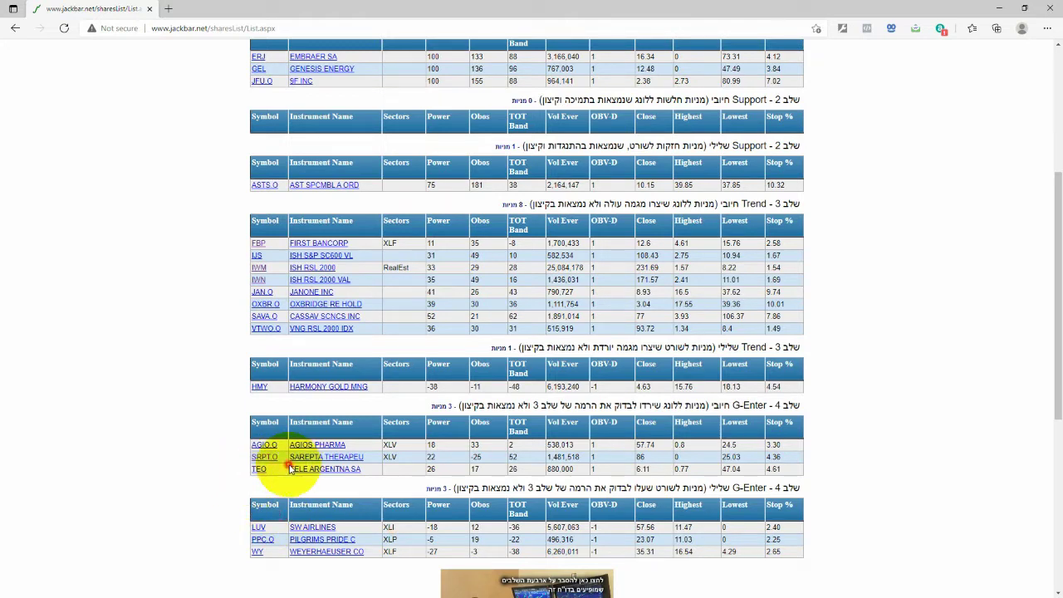
pyautogui.click(388, 470)
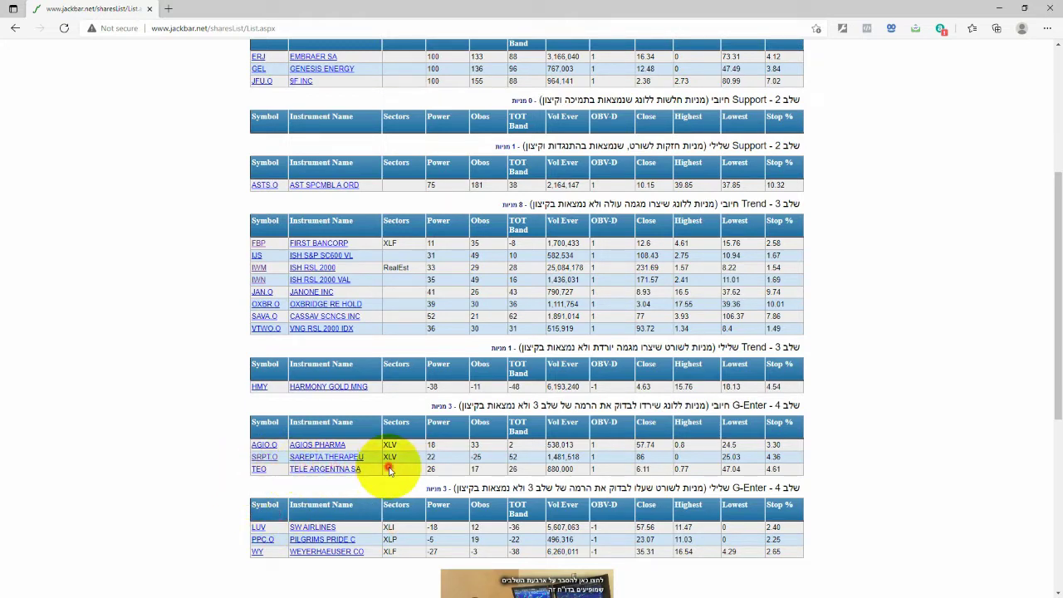
pyautogui.click(435, 470)
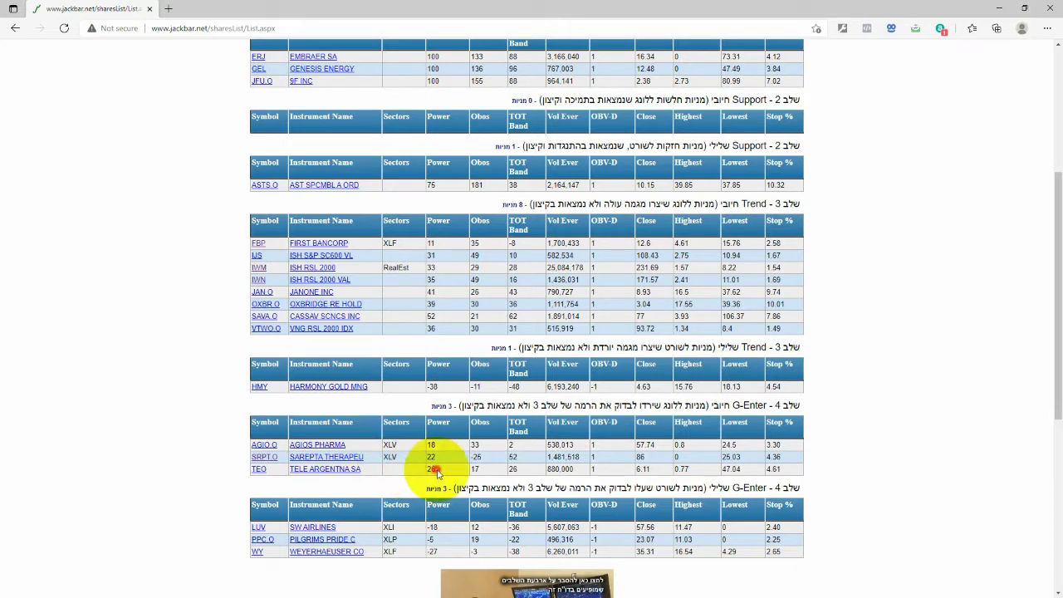
pyautogui.click(580, 458)
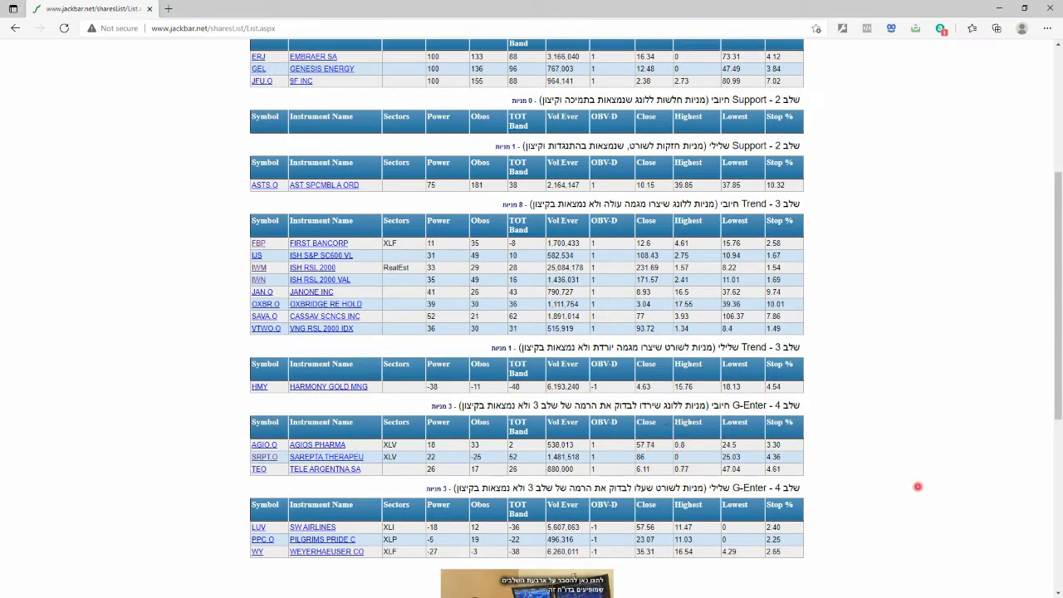
# Step: Switch to MetaStock and draw a horizontal support line at about 72 on the Sarepta (SRPT.O) chart
pyautogui.hotkey('alt', 'Tab')
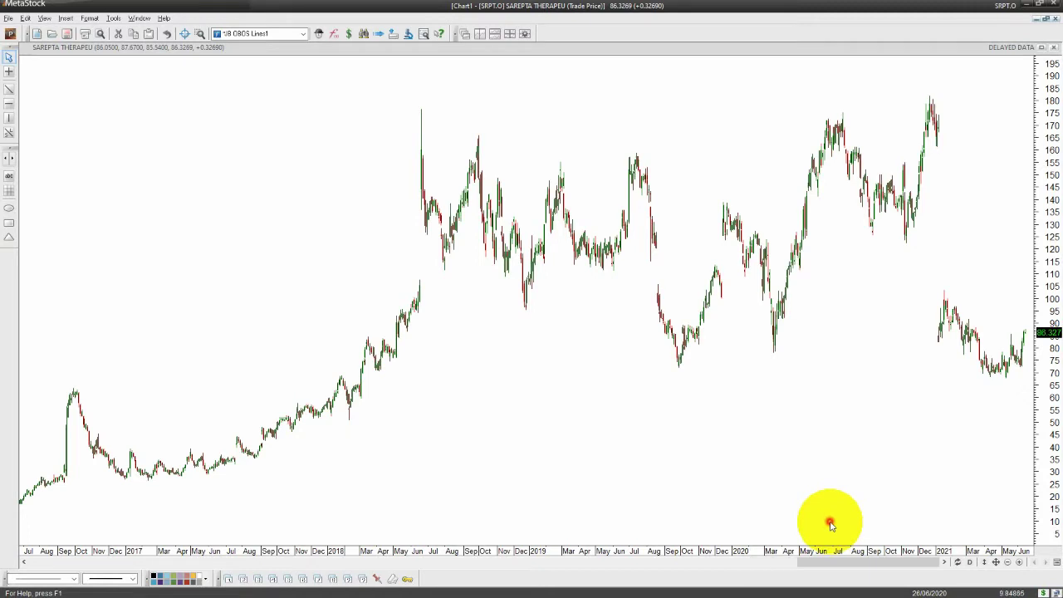
pyautogui.scroll(2, 831, 524)
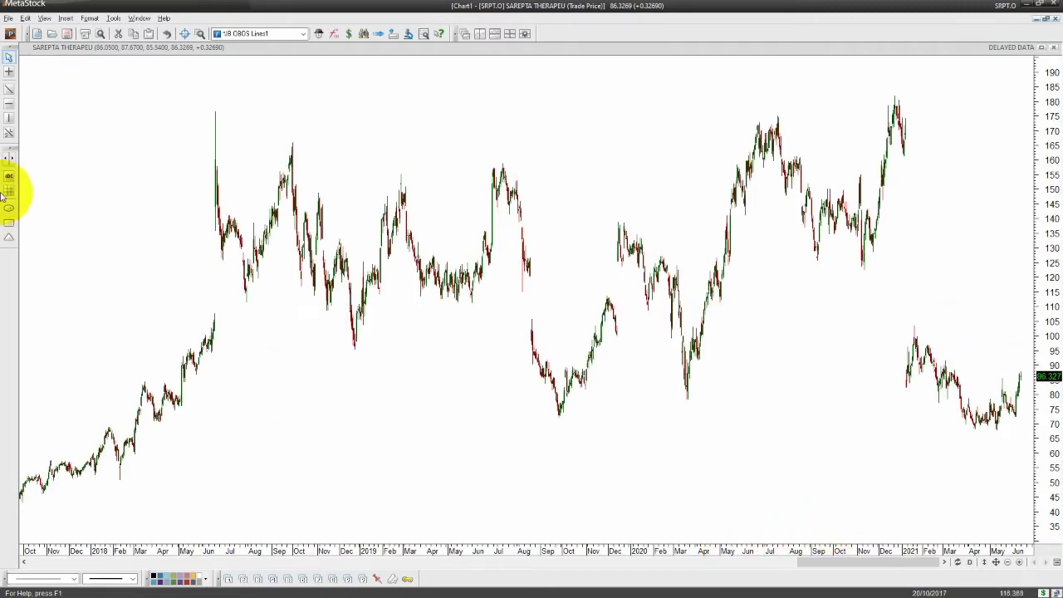
pyautogui.click(10, 103)
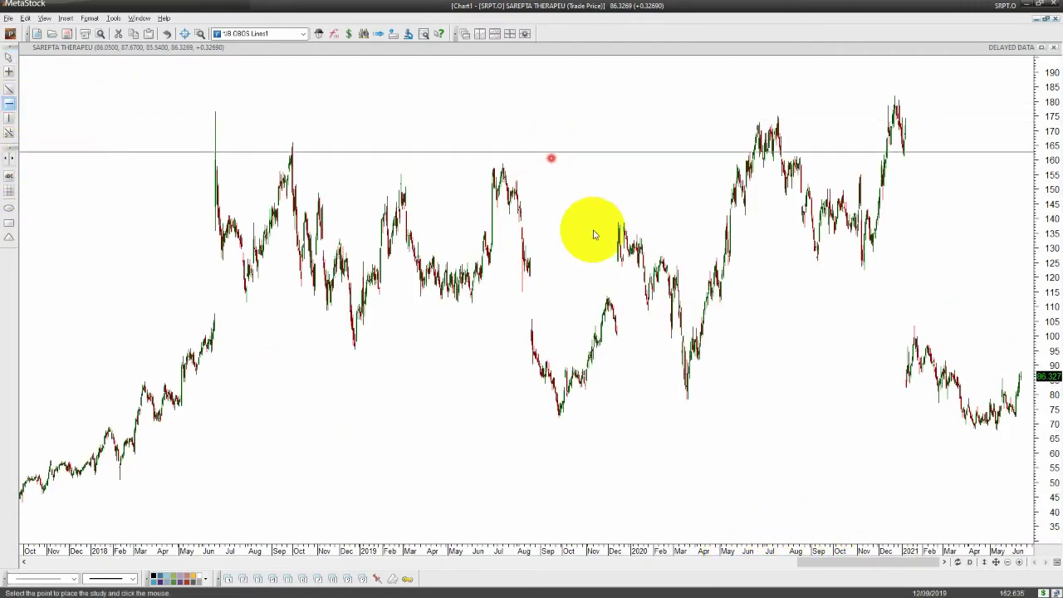
pyautogui.click(621, 420)
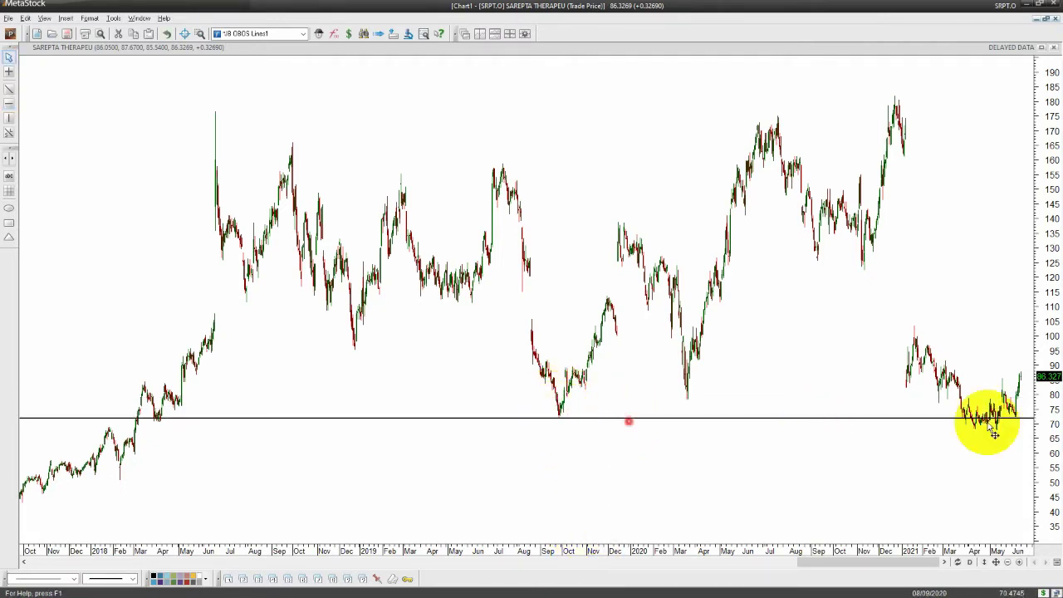
pyautogui.click(917, 519)
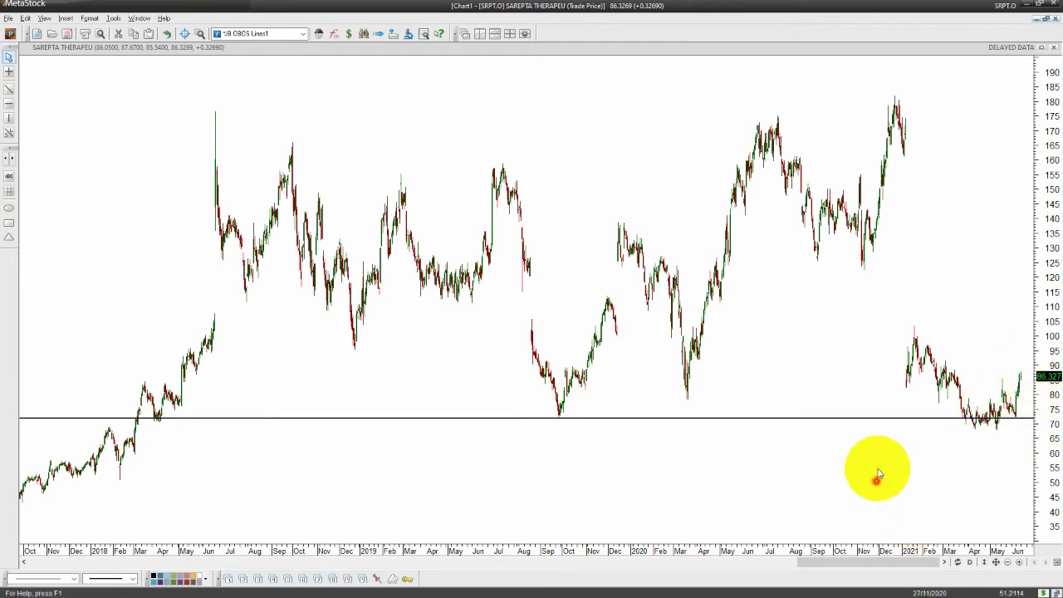
# Step: Add a second horizontal line at about 85.5, level with the mid-May high, and check the latest June candles against it
pyautogui.scroll(2, 878, 467)
pyautogui.scroll(3, 877, 467)
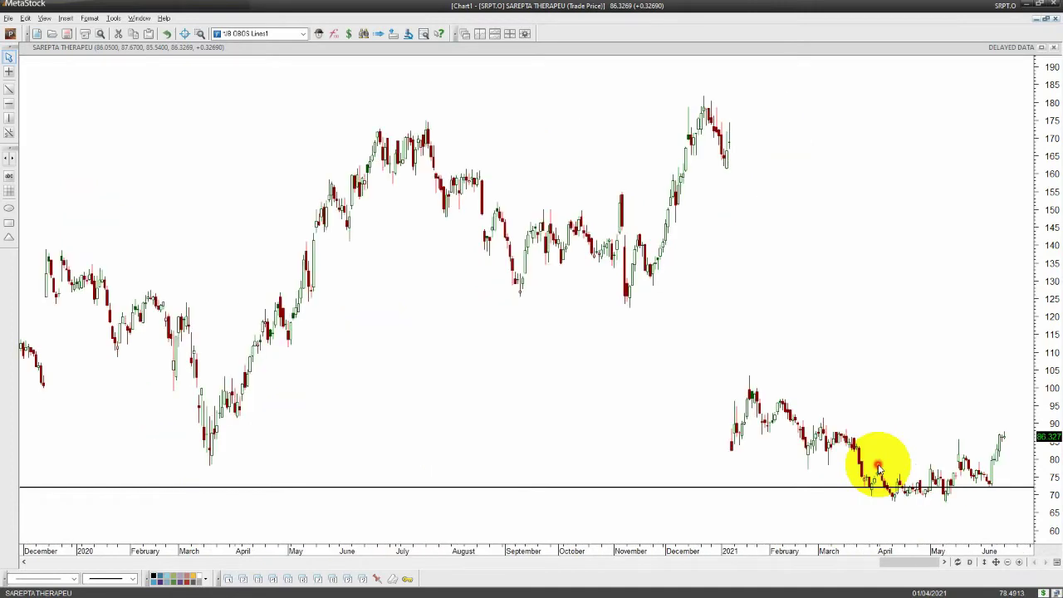
pyautogui.scroll(2, 878, 467)
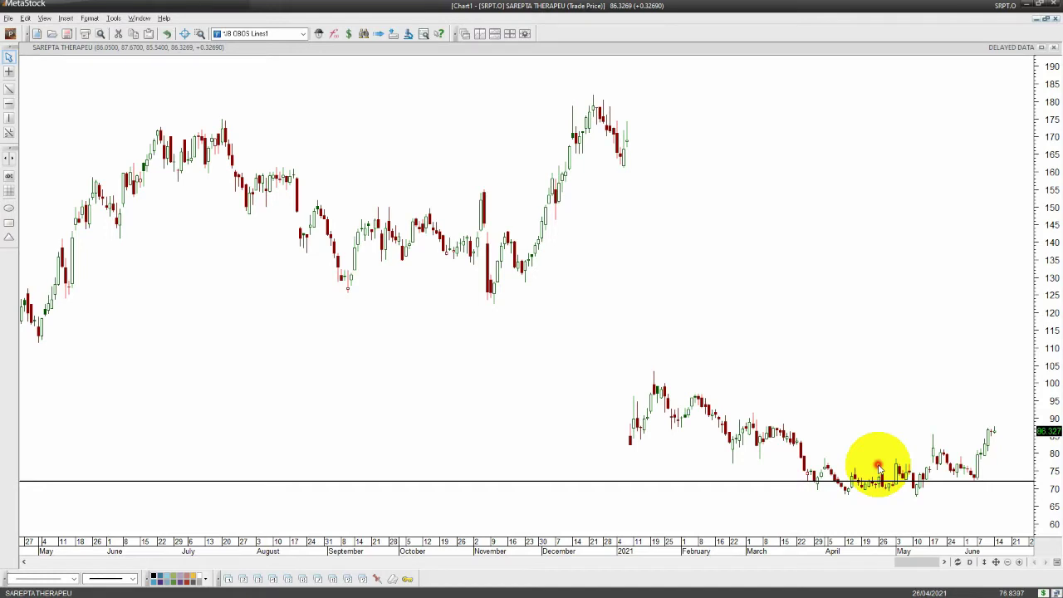
pyautogui.scroll(2, 878, 468)
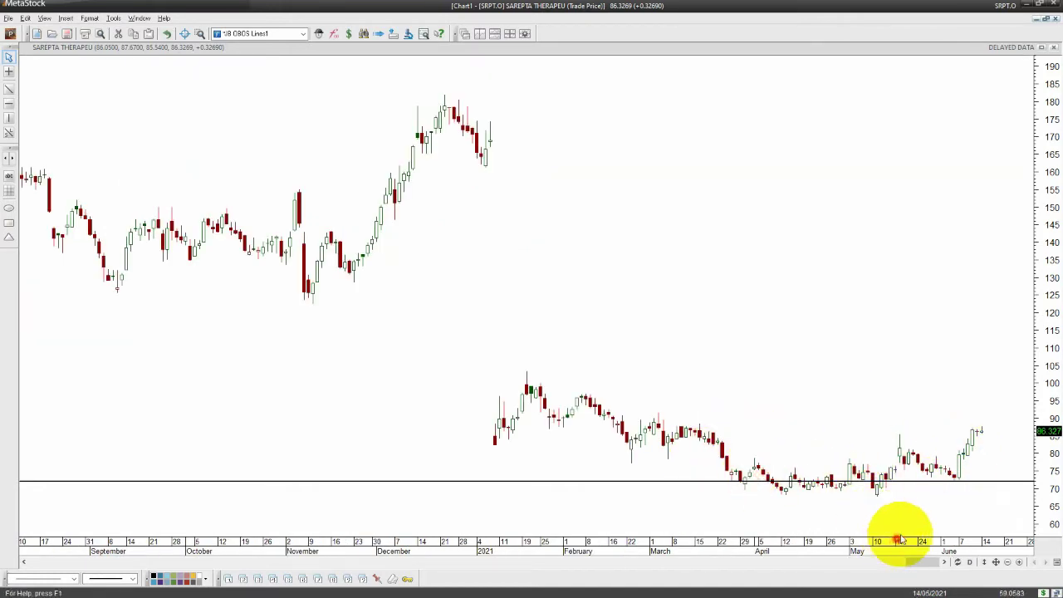
pyautogui.click(920, 495)
pyautogui.scroll(4, 921, 495)
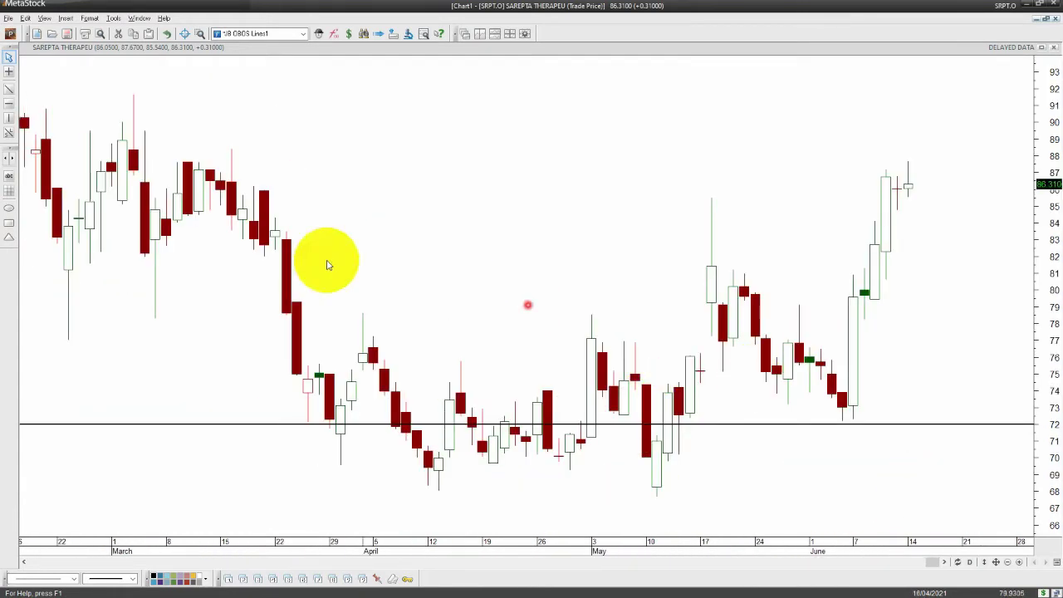
pyautogui.click(10, 102)
pyautogui.moveTo(621, 132); pyautogui.dragTo(615, 197)
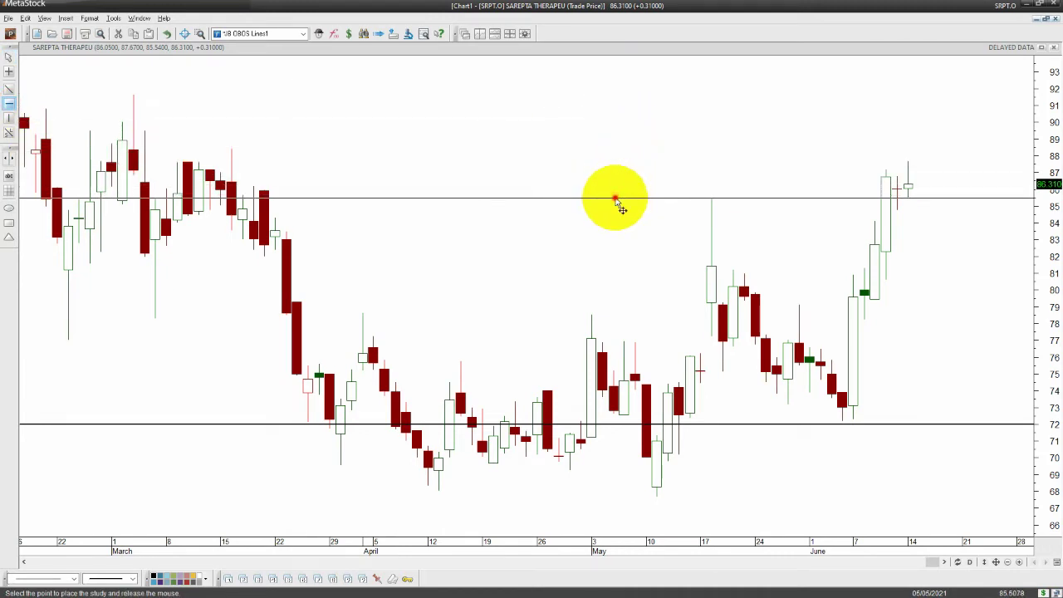
pyautogui.click(884, 191)
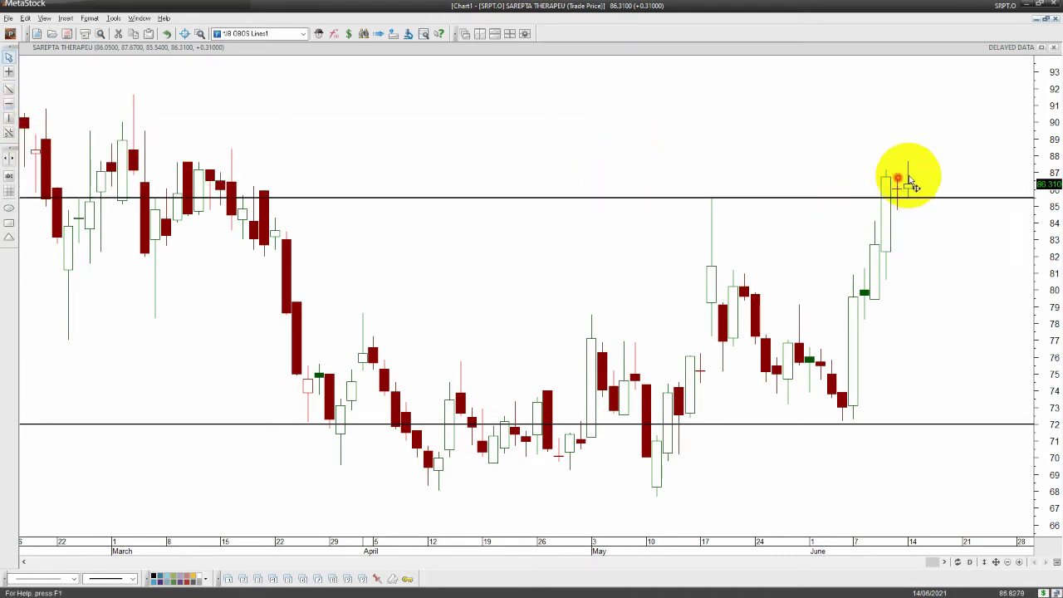
pyautogui.click(897, 190)
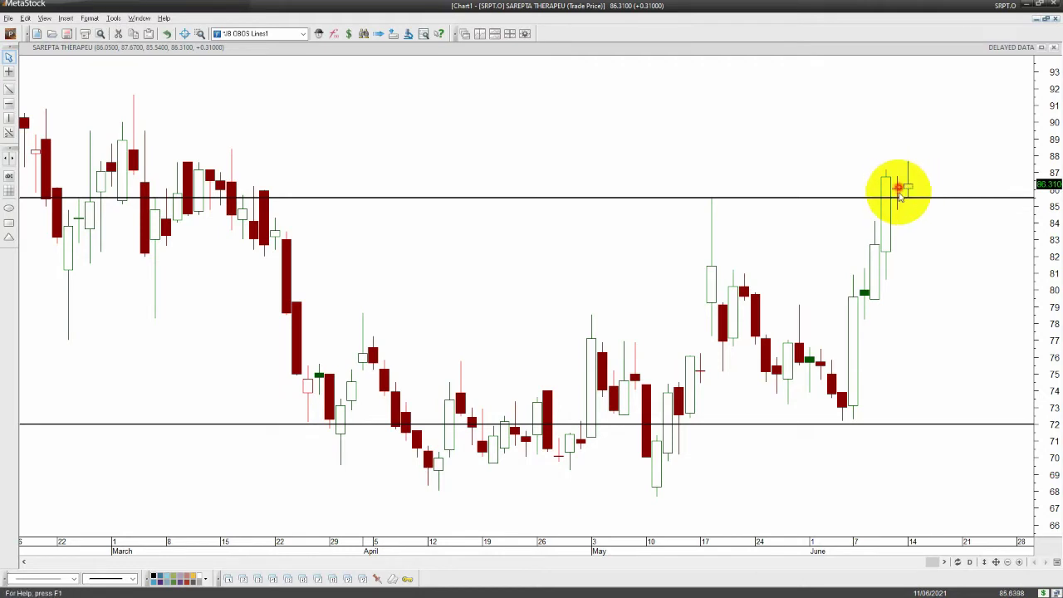
pyautogui.click(908, 177)
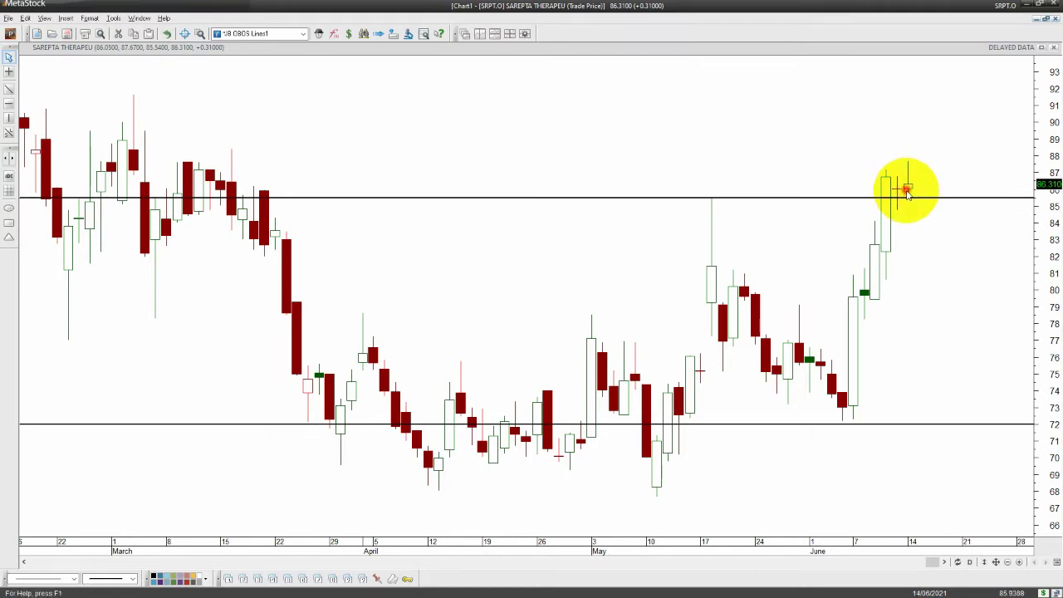
pyautogui.click(926, 261)
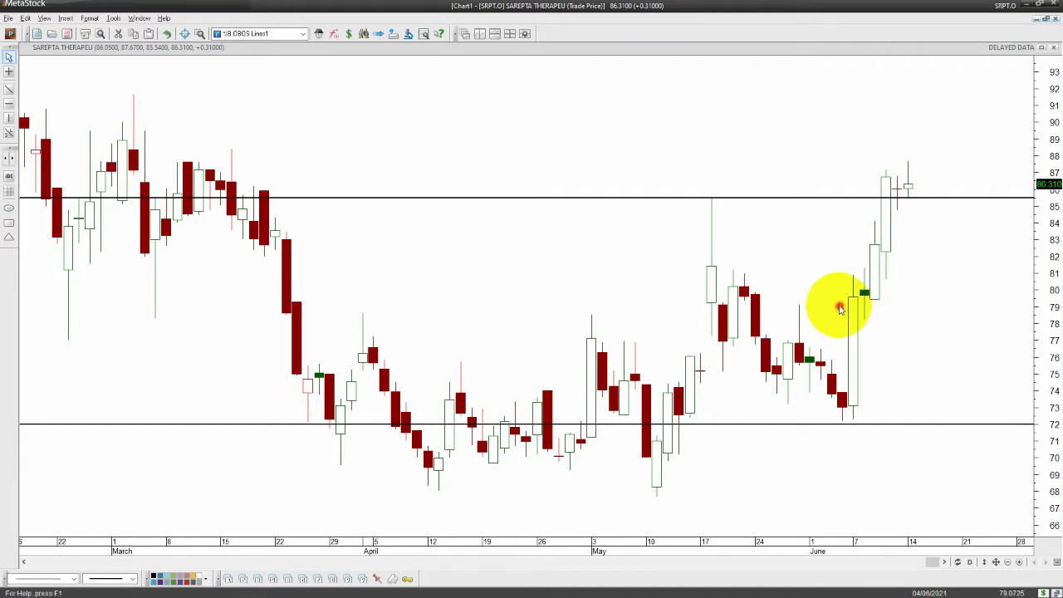
# Step: Raise the upper horizontal line to about 88 near the January 2021 gap's lower edge and compare the price action with it
pyautogui.scroll(-2, 839, 307)
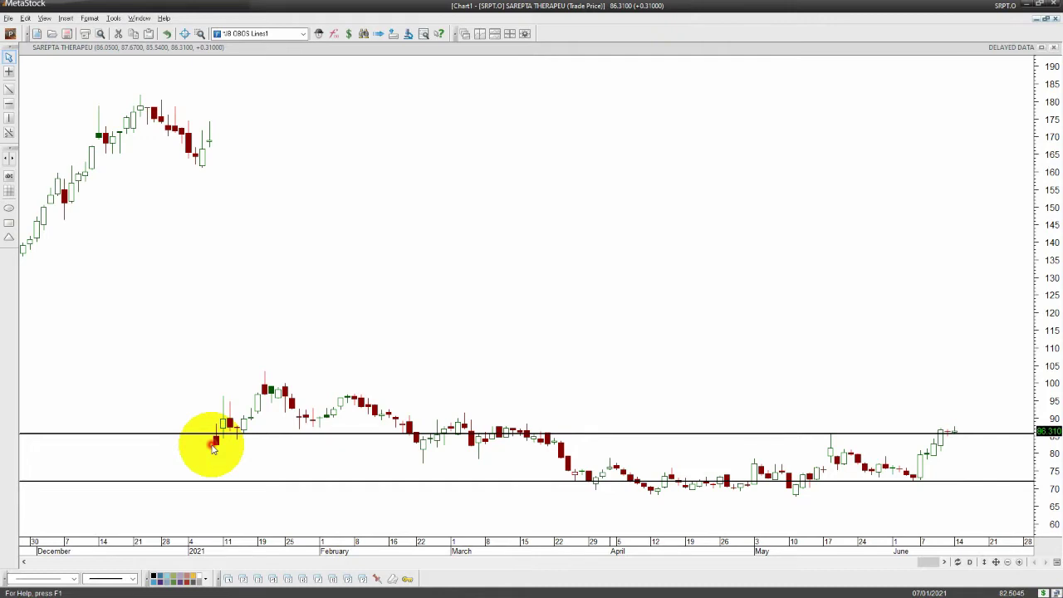
pyautogui.moveTo(212, 140)
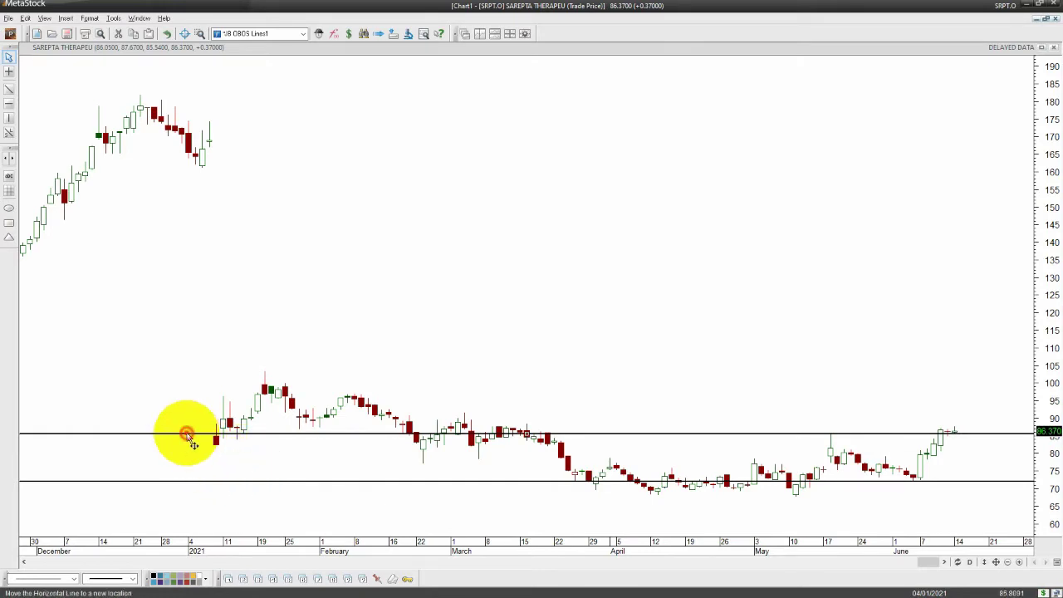
pyautogui.moveTo(187, 436); pyautogui.dragTo(208, 429)
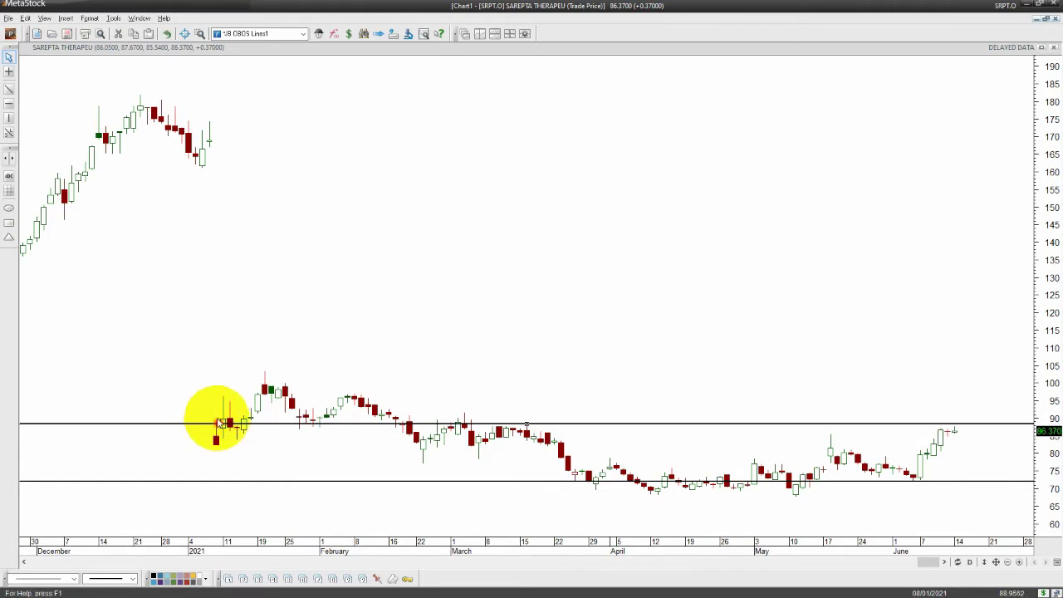
pyautogui.click(212, 425)
pyautogui.moveTo(212, 425)
pyautogui.mouseDown()
pyautogui.moveTo(270, 369)
pyautogui.moveTo(398, 420)
pyautogui.moveTo(394, 441)
pyautogui.moveTo(397, 403)
pyautogui.mouseUp()
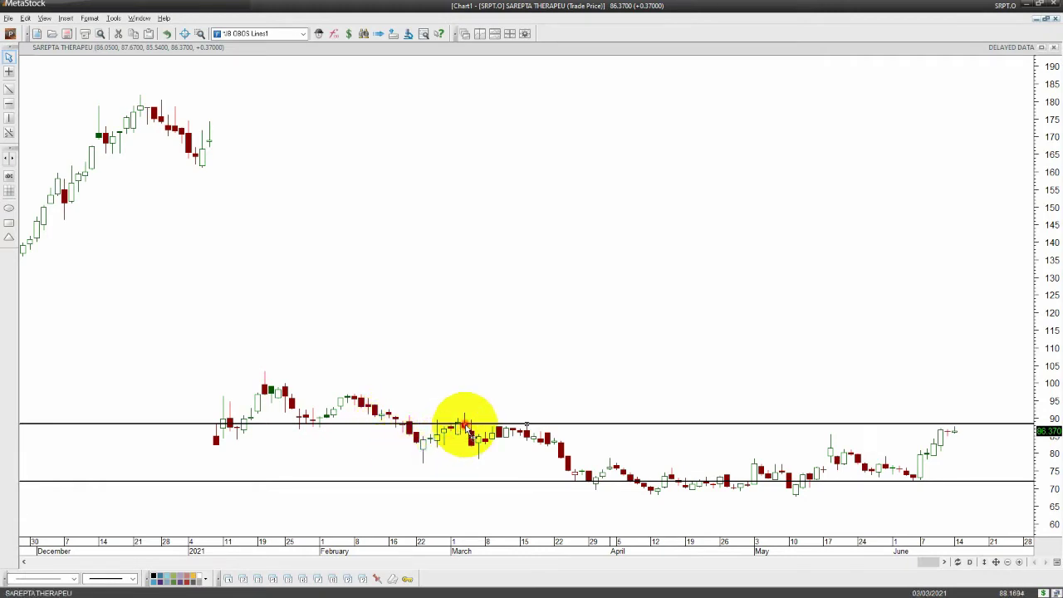
pyautogui.moveTo(512, 433)
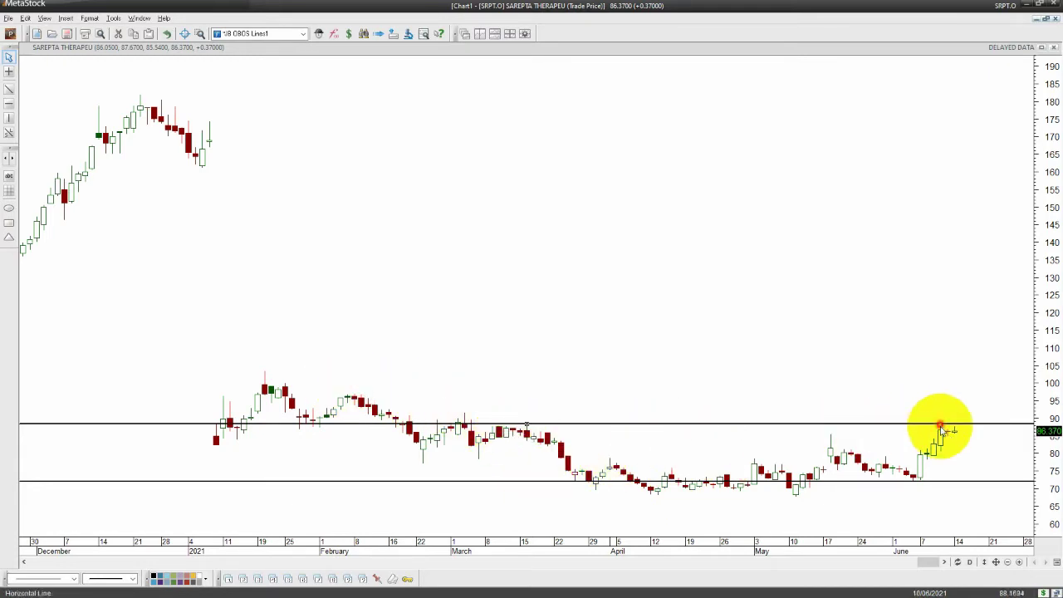
pyautogui.moveTo(940, 436)
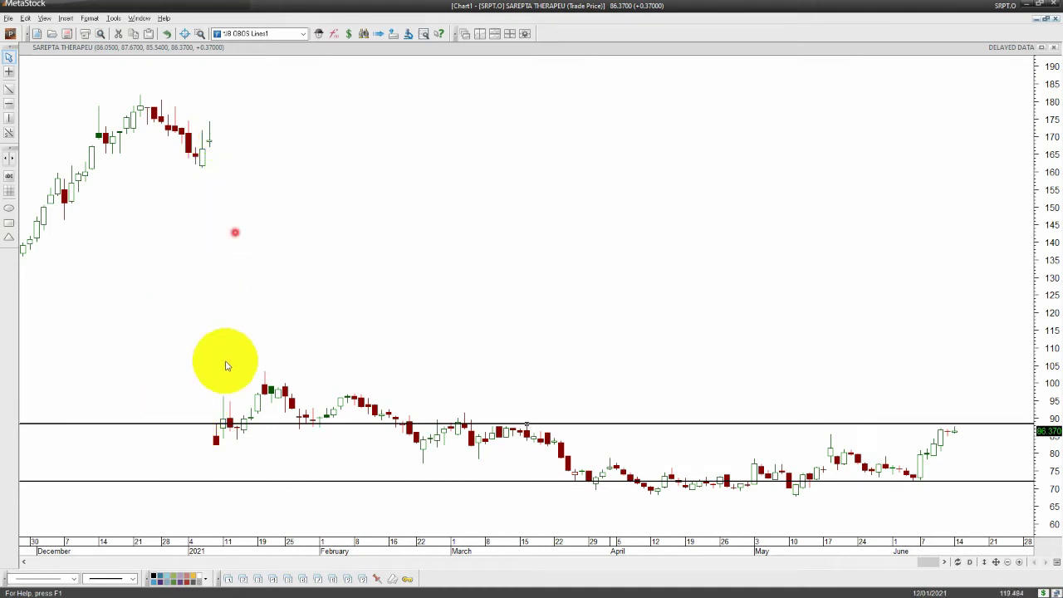
pyautogui.click(252, 410)
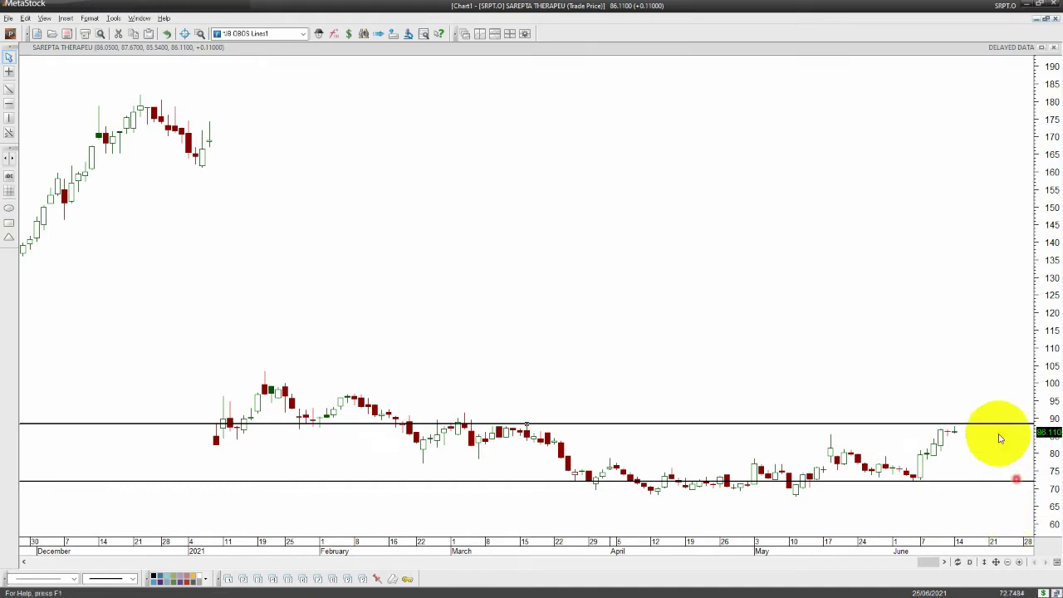
pyautogui.click(946, 452)
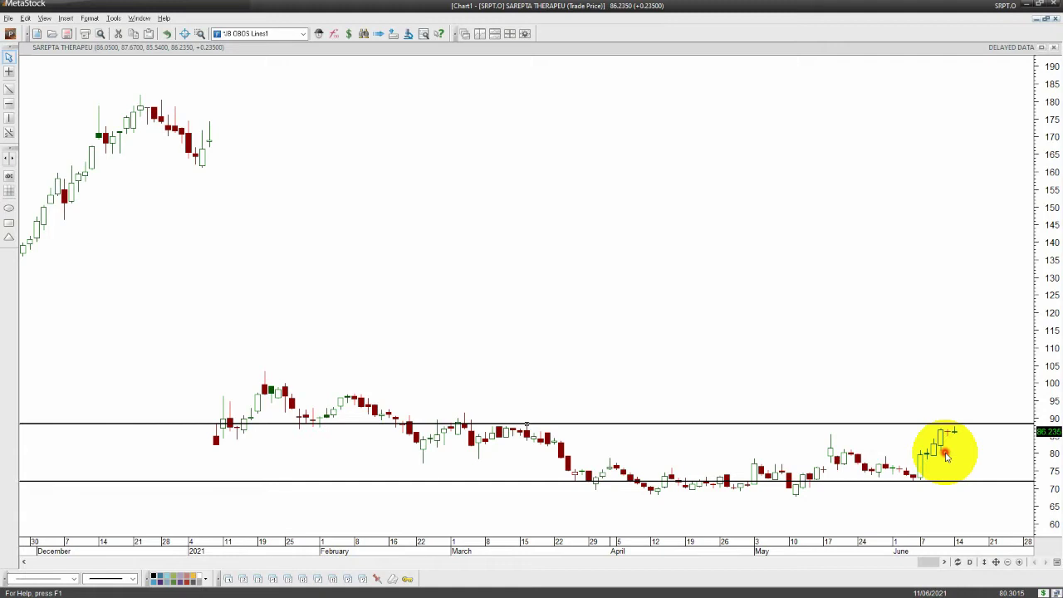
# Step: Open the Sarepta chart with the JB Power, On Balance Volume and JB Volume indicators and examine the April–June candles
pyautogui.click(406, 579)
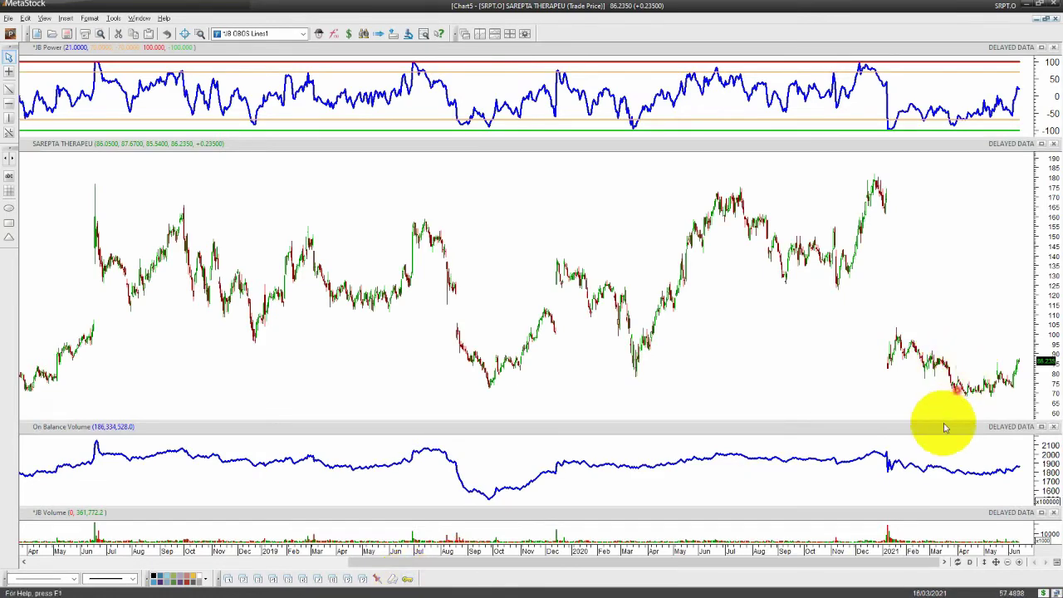
pyautogui.click(927, 448)
pyautogui.scroll(10, 928, 448)
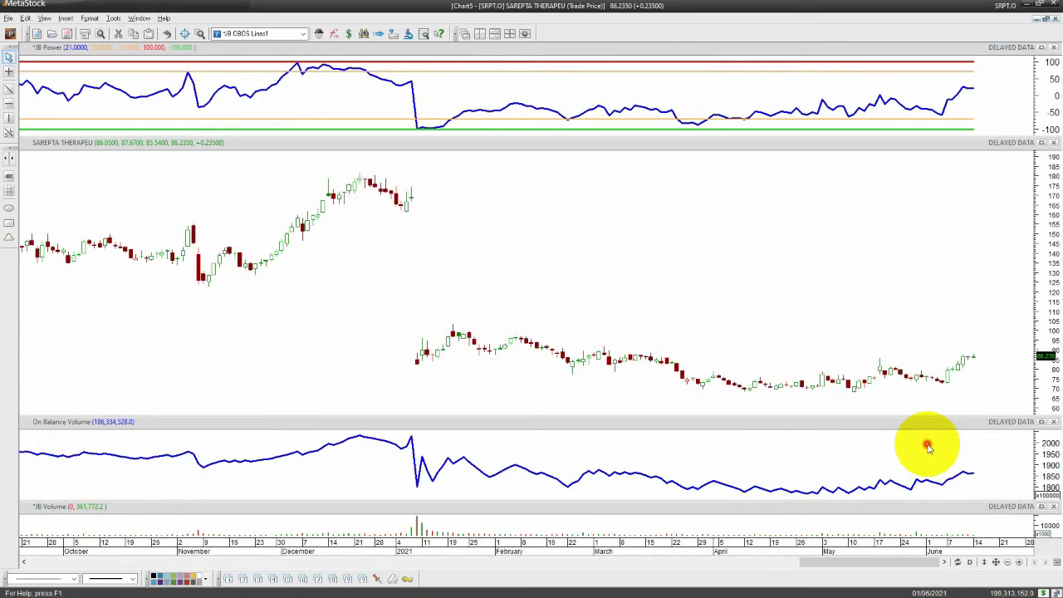
pyautogui.scroll(2, 927, 448)
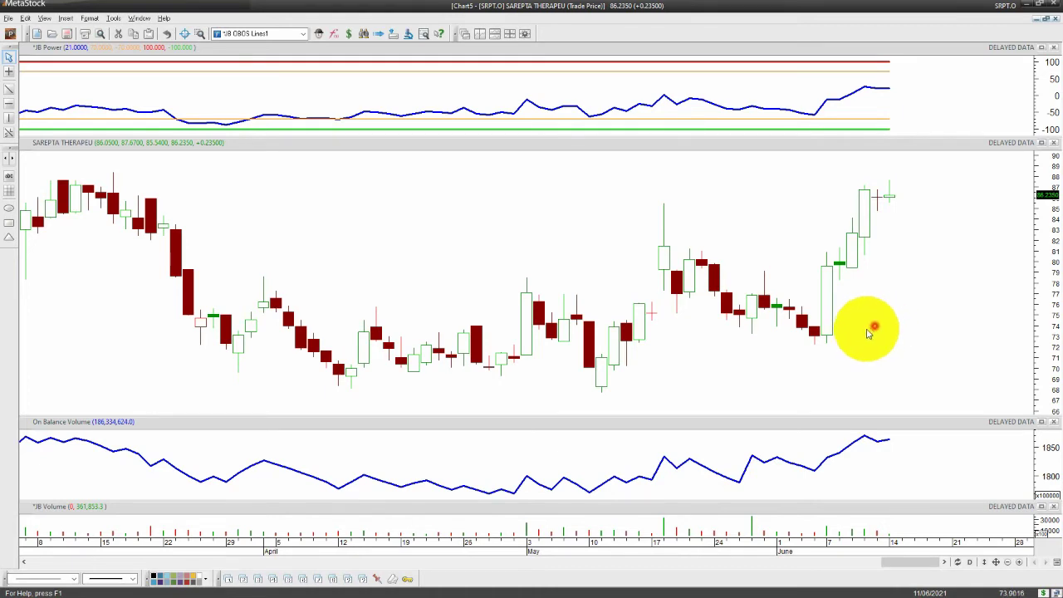
pyautogui.moveTo(613, 330)
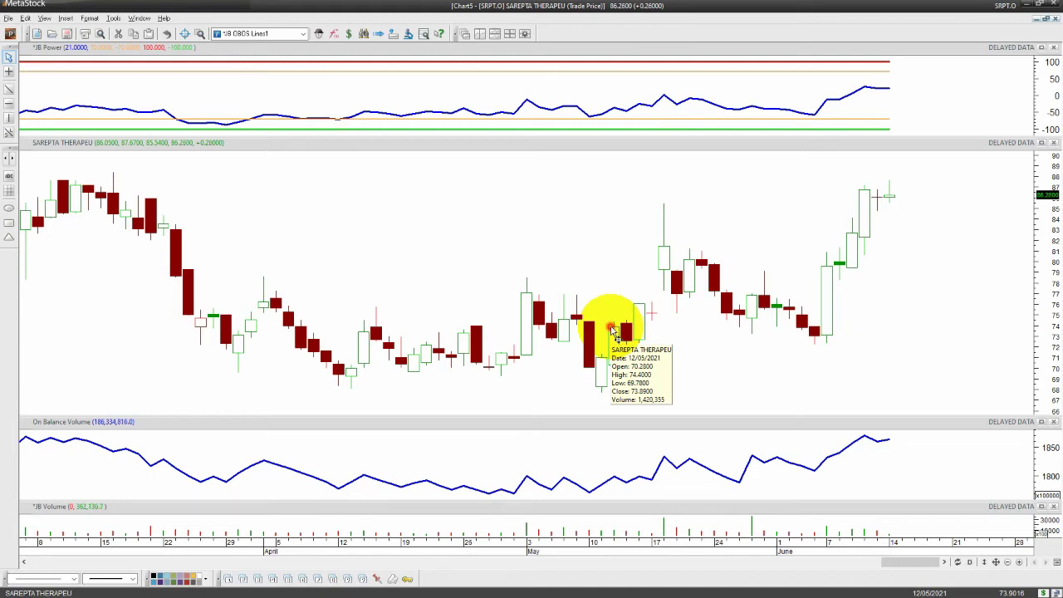
# Step: Switch to the SPDR Gold Shares (GLD) chart and focus on its April–June candles
pyautogui.click(141, 20)
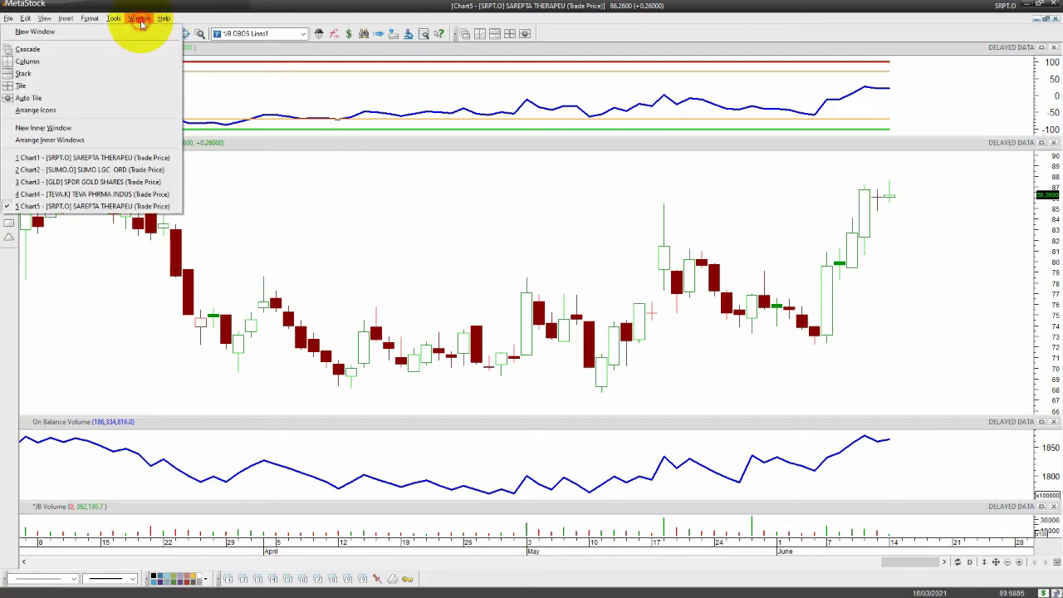
pyautogui.click(152, 183)
pyautogui.scroll(5, 819, 373)
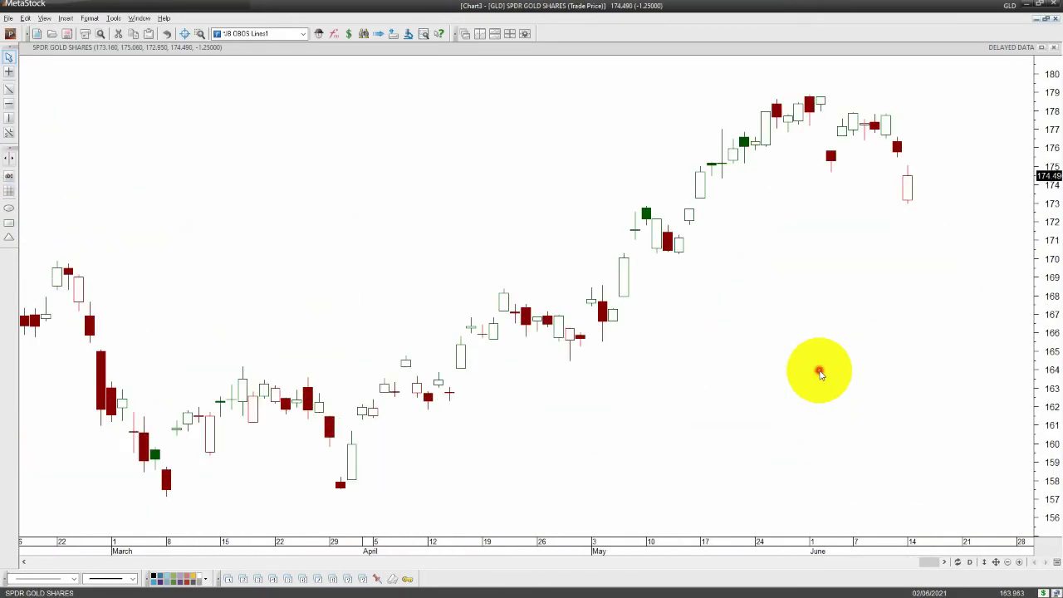
pyautogui.scroll(2, 819, 374)
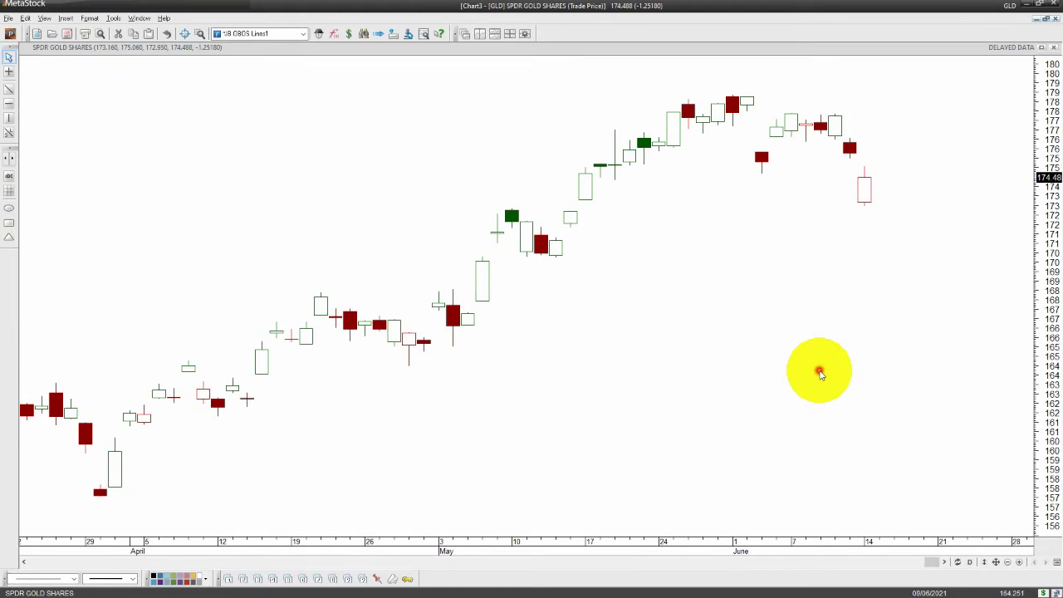
# Step: Draw a horizontal line at about 173 on the GLD chart, level with the 10 May high, and compare the June candles with it
pyautogui.click(8, 104)
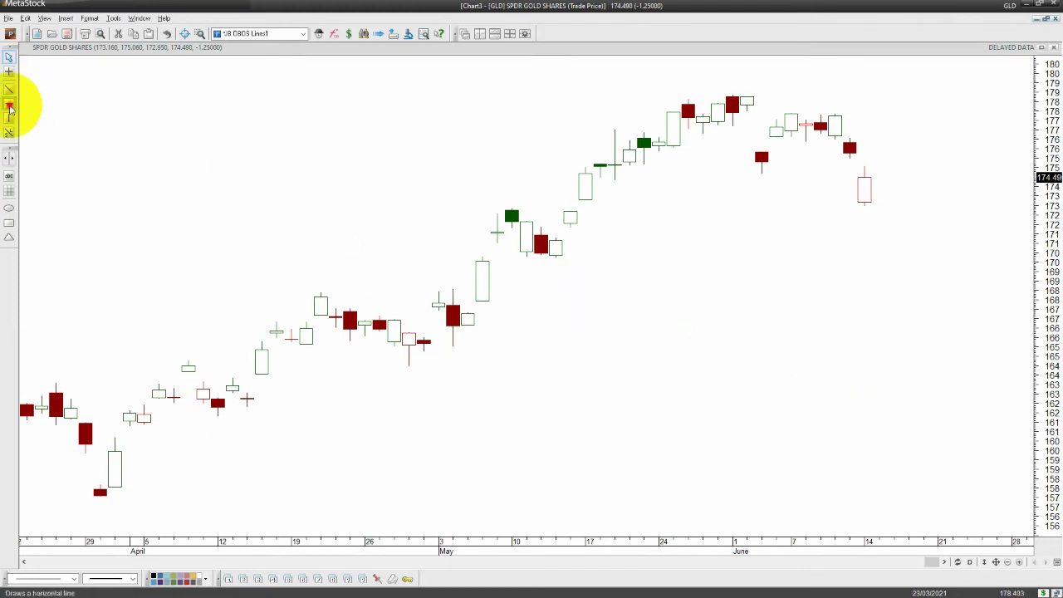
pyautogui.click(317, 209)
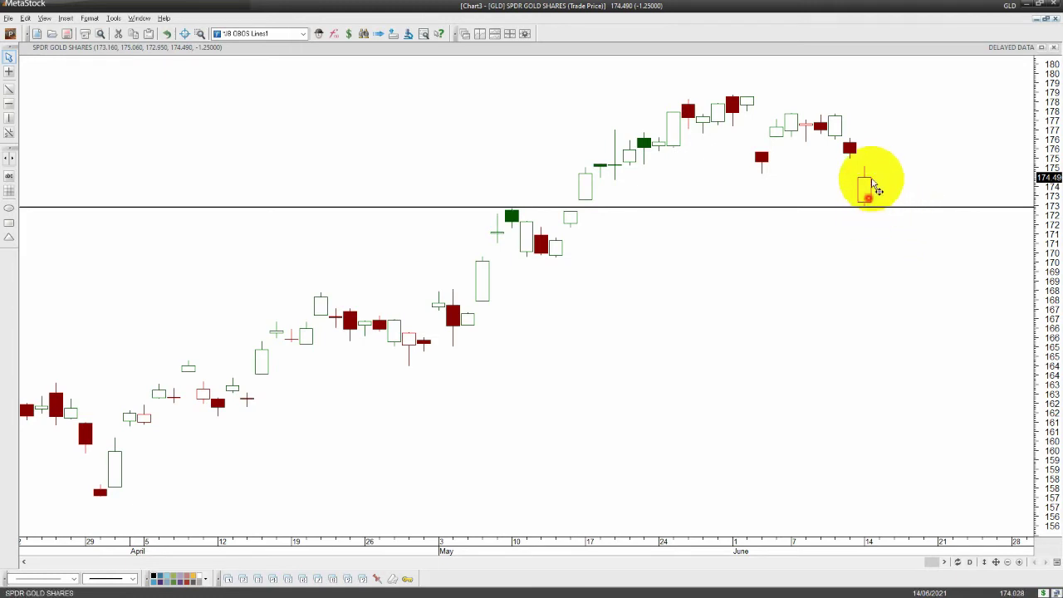
pyautogui.click(846, 298)
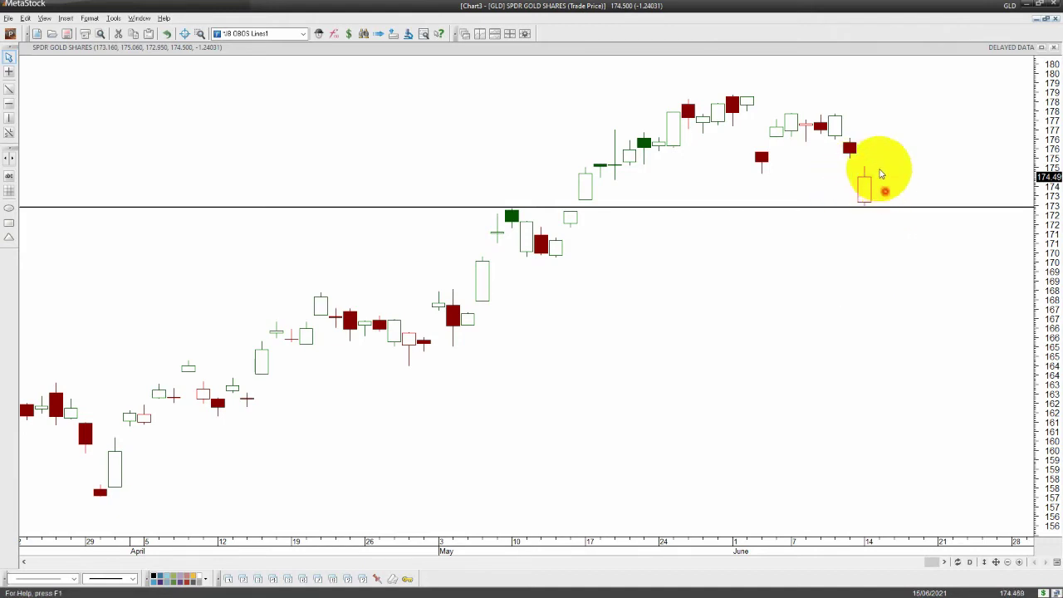
pyautogui.click(877, 225)
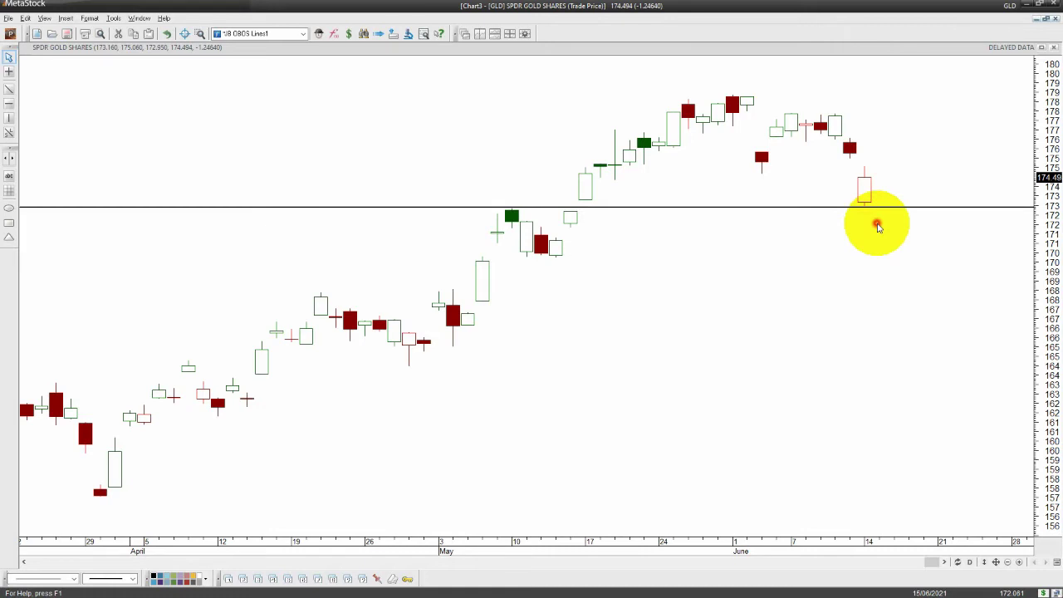
pyautogui.click(737, 98)
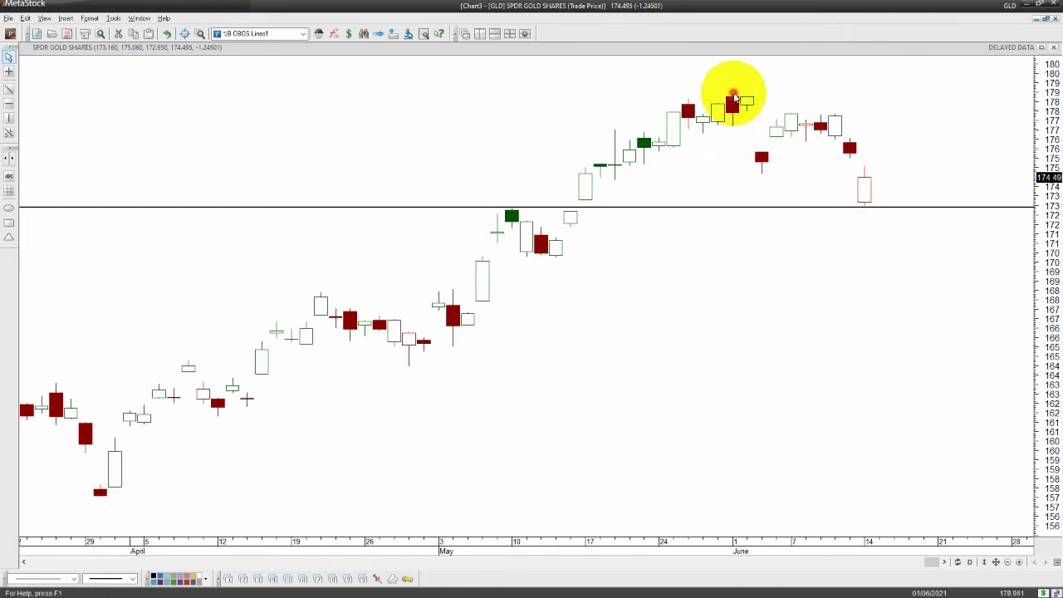
pyautogui.click(784, 111)
pyautogui.click(866, 190)
# Step: Add a second horizontal line at about 174.7, level with the early-June low, and check the 14 June candle against both lines
pyautogui.click(11, 103)
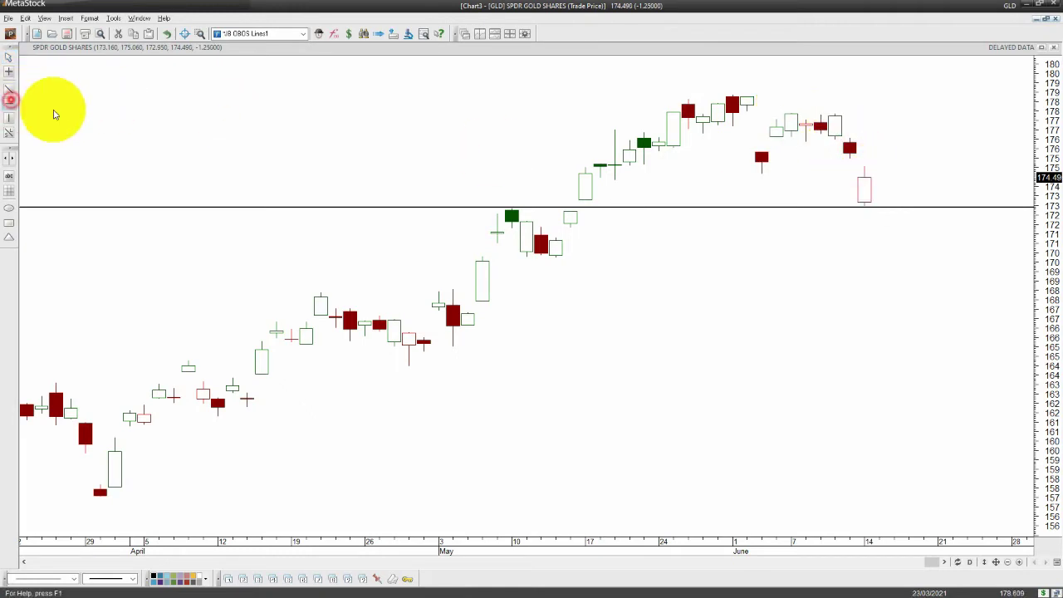
pyautogui.click(662, 172)
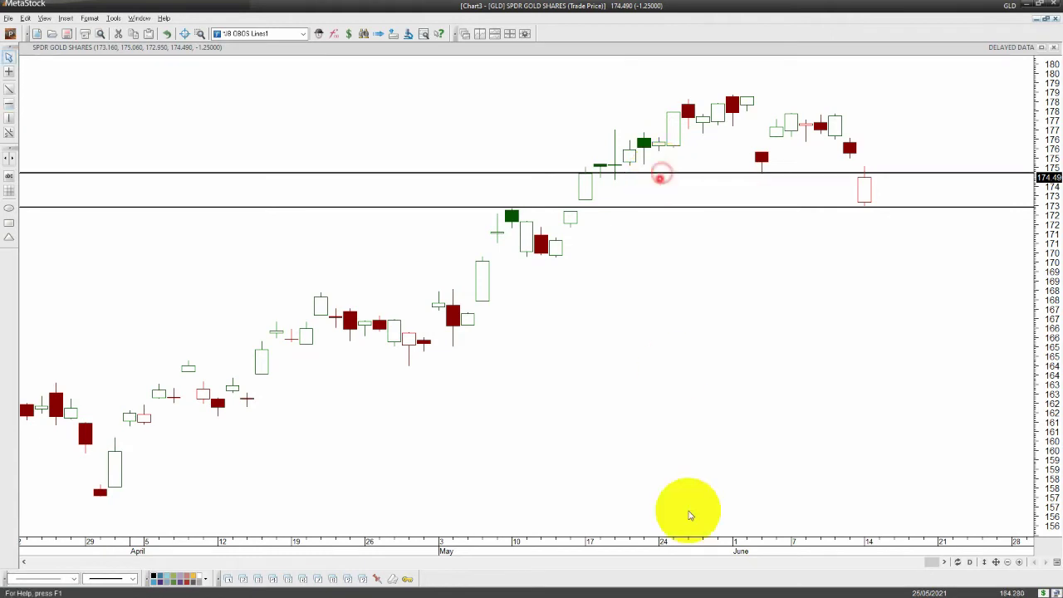
pyautogui.click(866, 201)
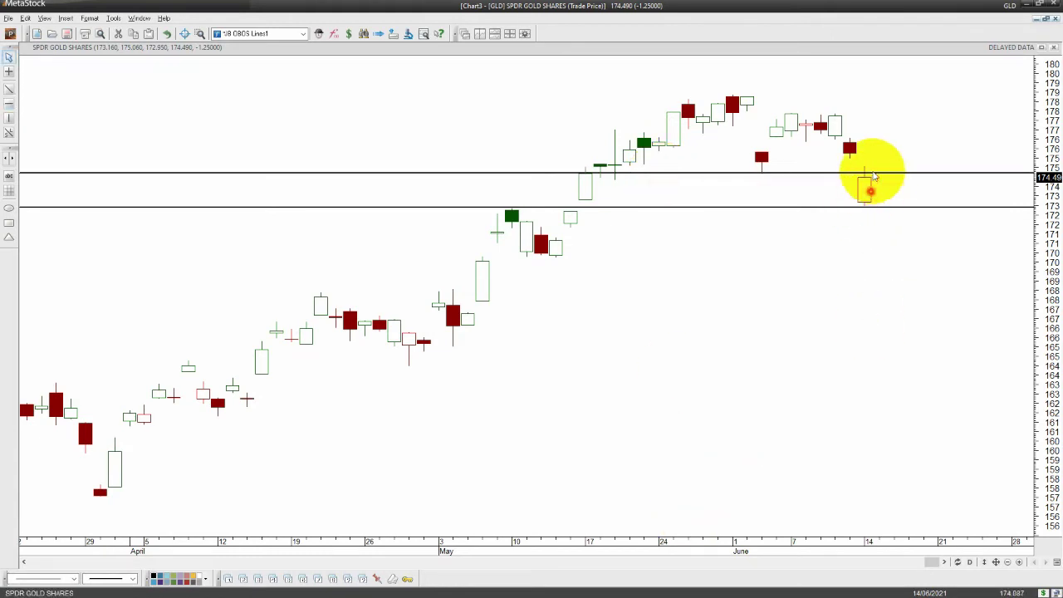
pyautogui.click(822, 320)
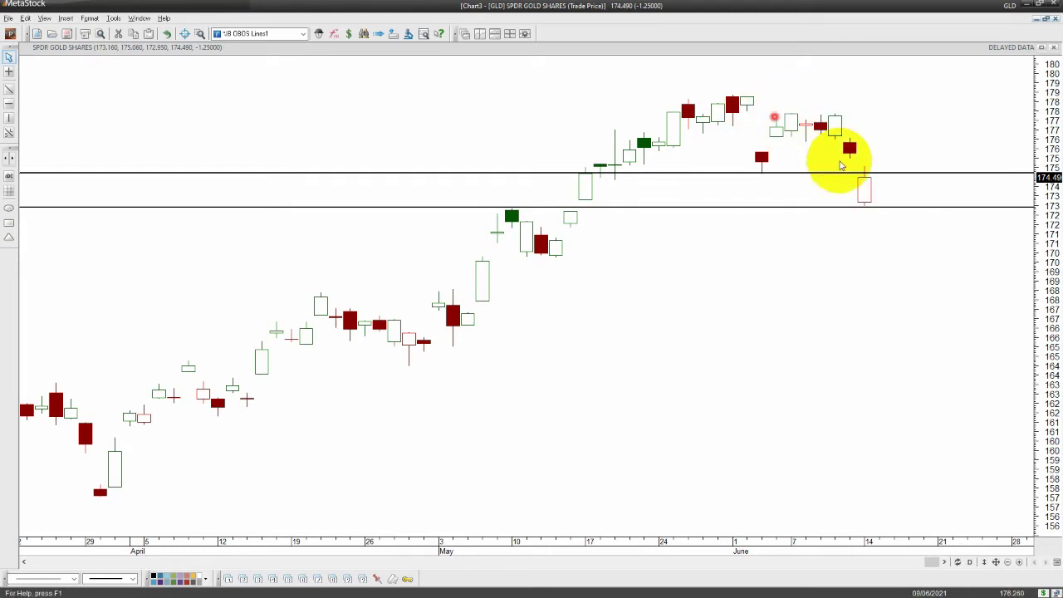
pyautogui.click(922, 111)
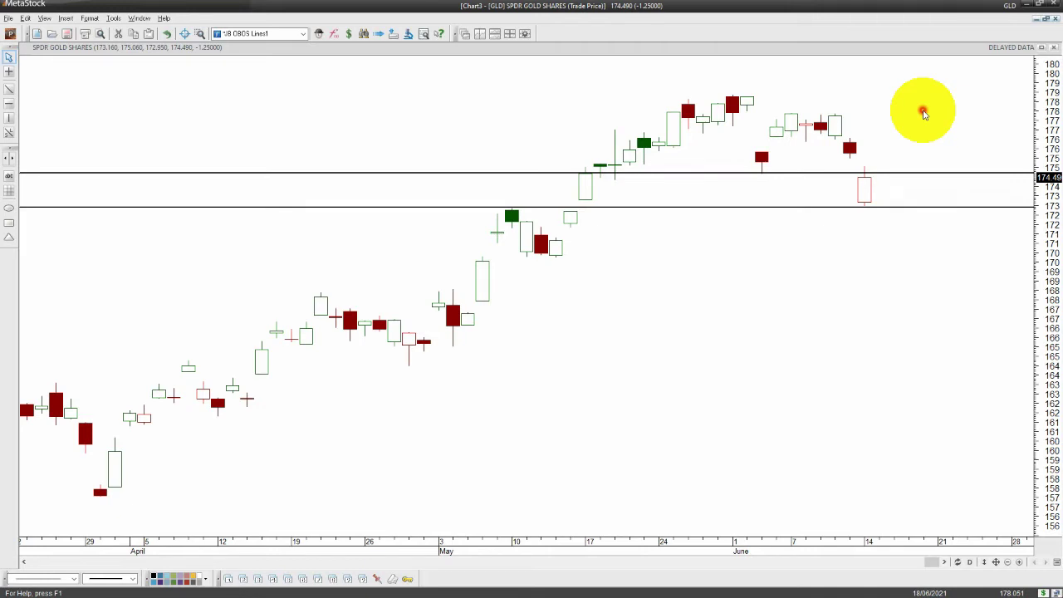
pyautogui.scroll(-4, 856, 299)
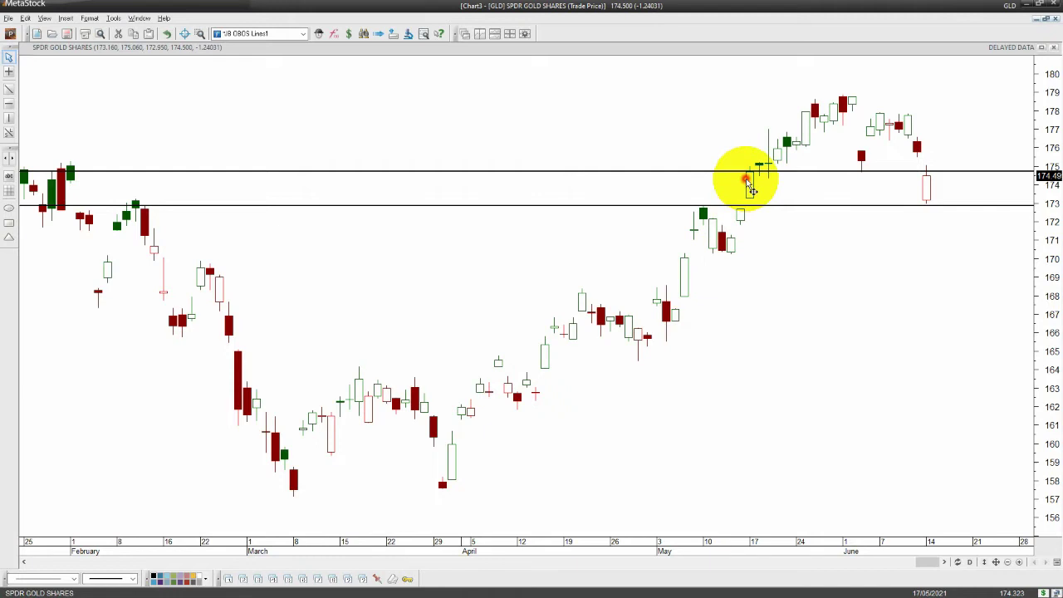
pyautogui.click(921, 205)
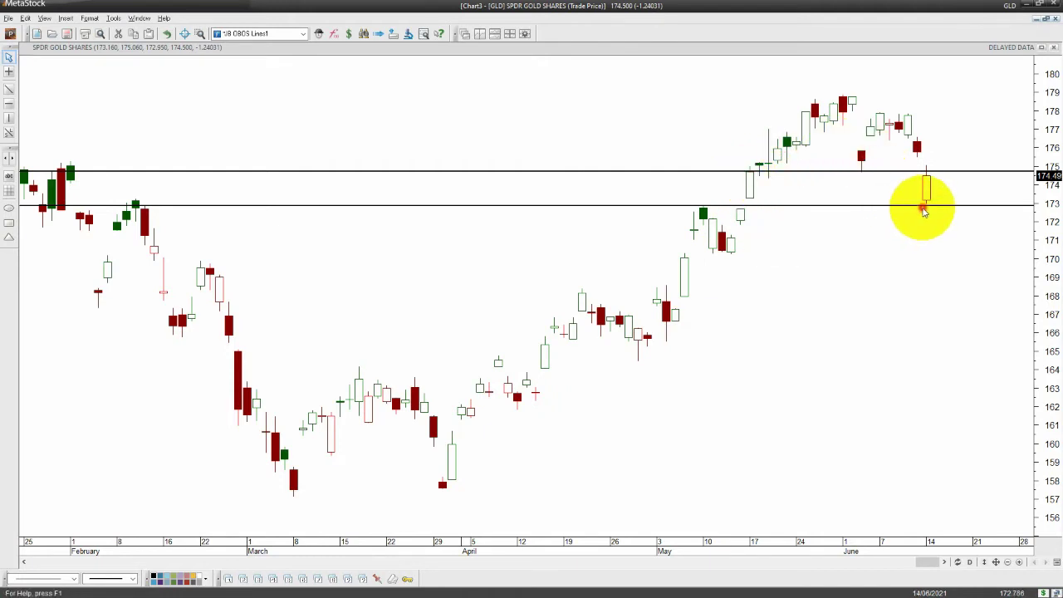
pyautogui.click(913, 237)
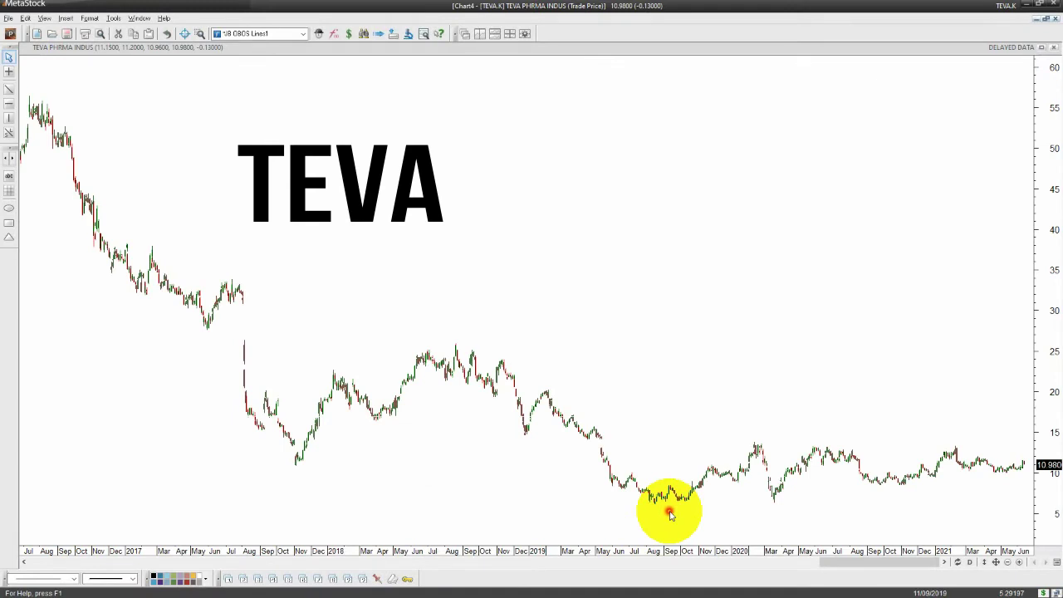
# Step: Draw a horizontal line at about 11.1 on the Teva chart, level with the late-May high, and compare the latest June candles with it
pyautogui.scroll(5, 764, 465)
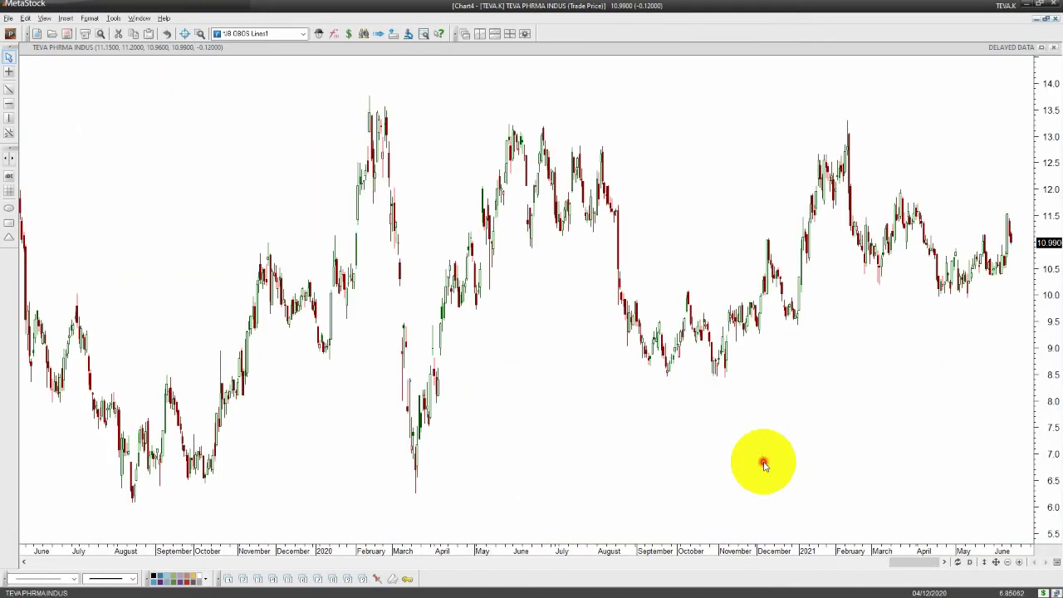
pyautogui.scroll(5, 764, 465)
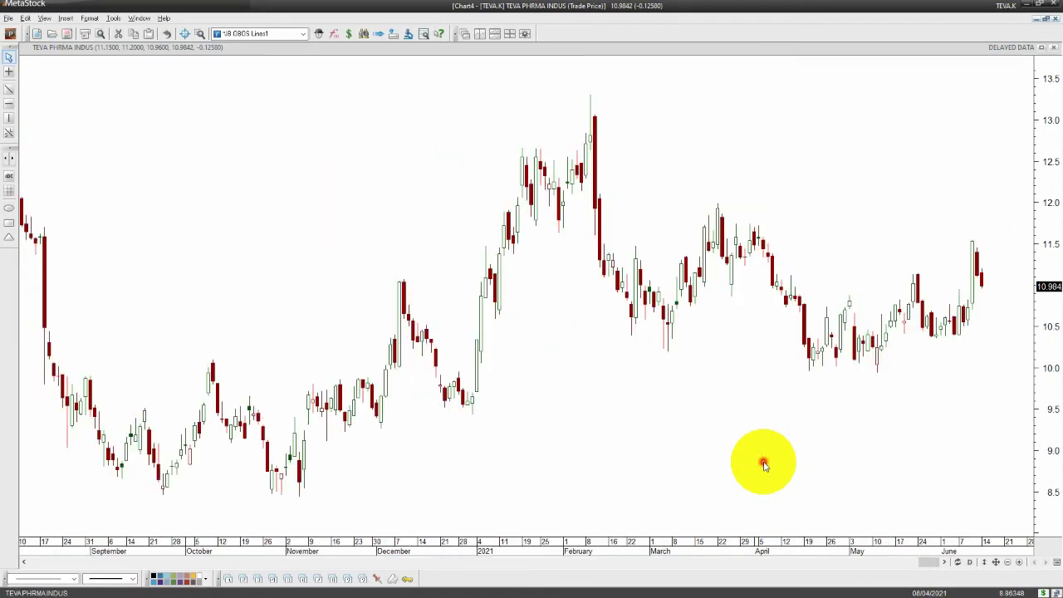
pyautogui.scroll(5, 764, 465)
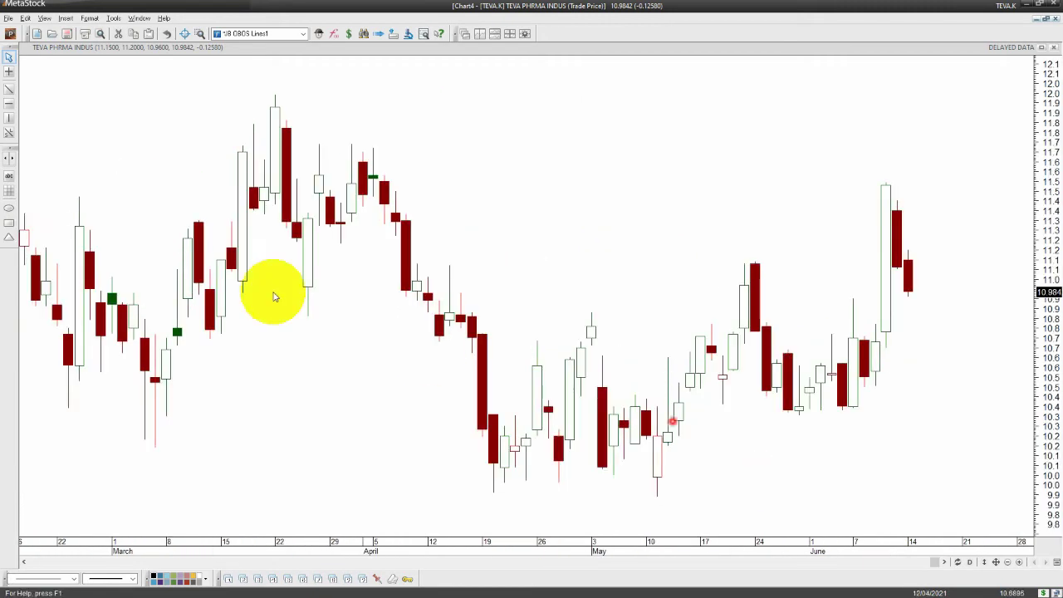
pyautogui.click(9, 103)
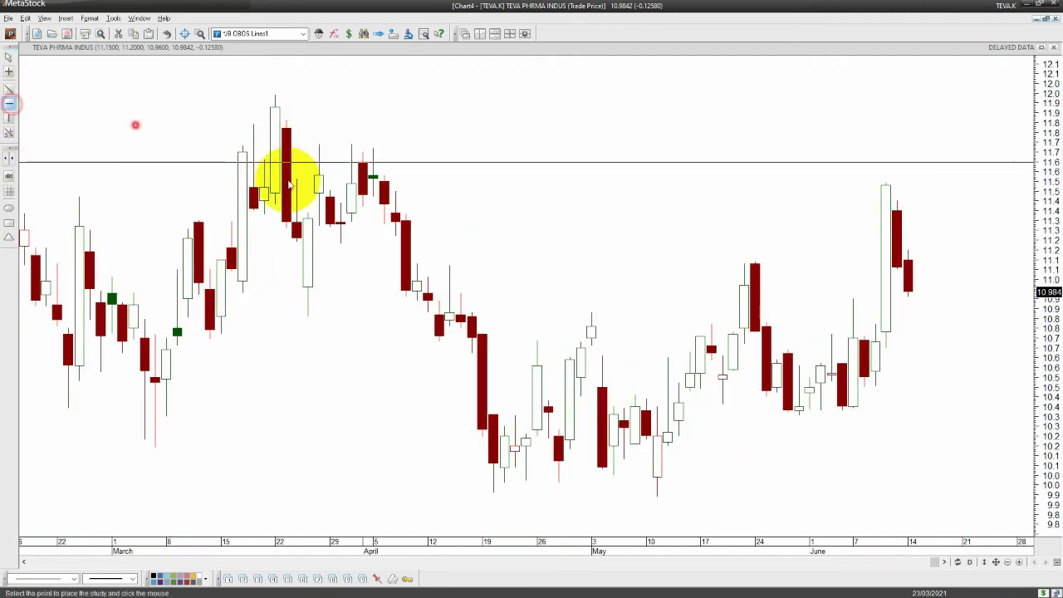
pyautogui.click(291, 267)
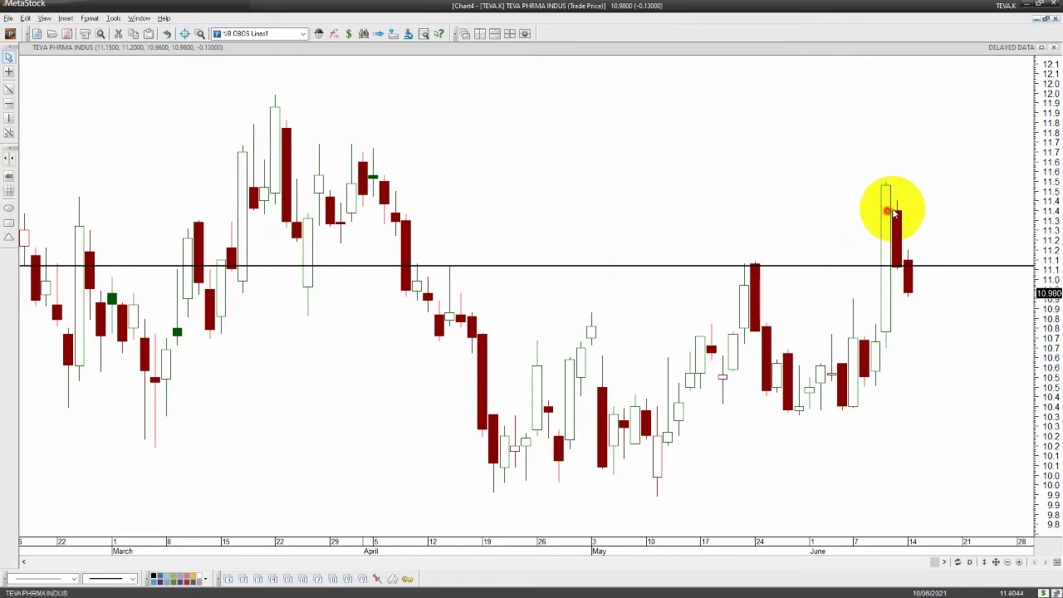
pyautogui.moveTo(899, 269)
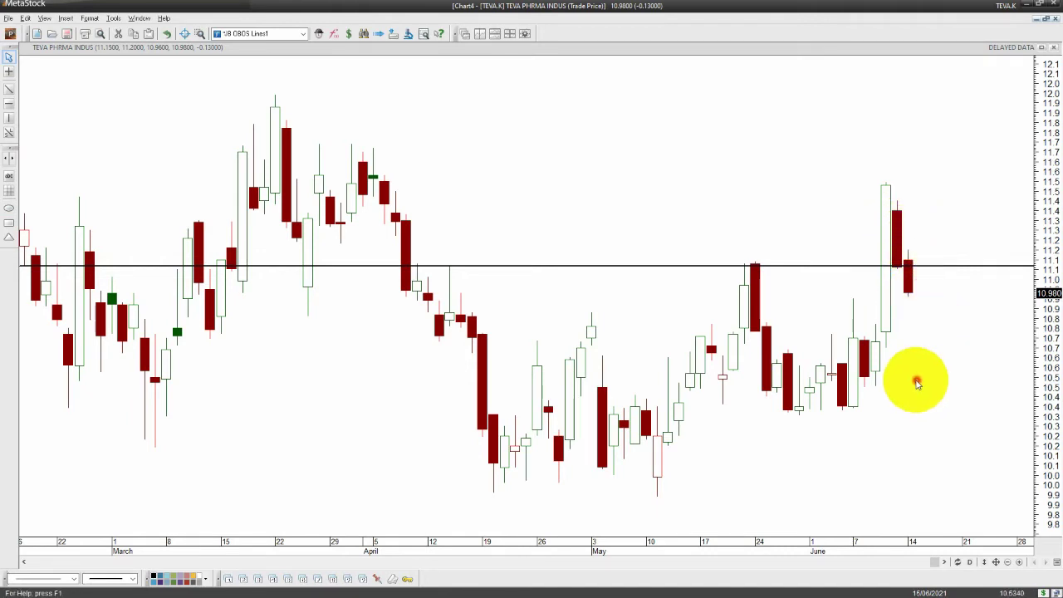
# Step: Lower the Teva horizontal line to about 10.96, level with the 7 June high, and compare the March–June price action with it
pyautogui.scroll(2, 915, 380)
pyautogui.scroll(2, 915, 381)
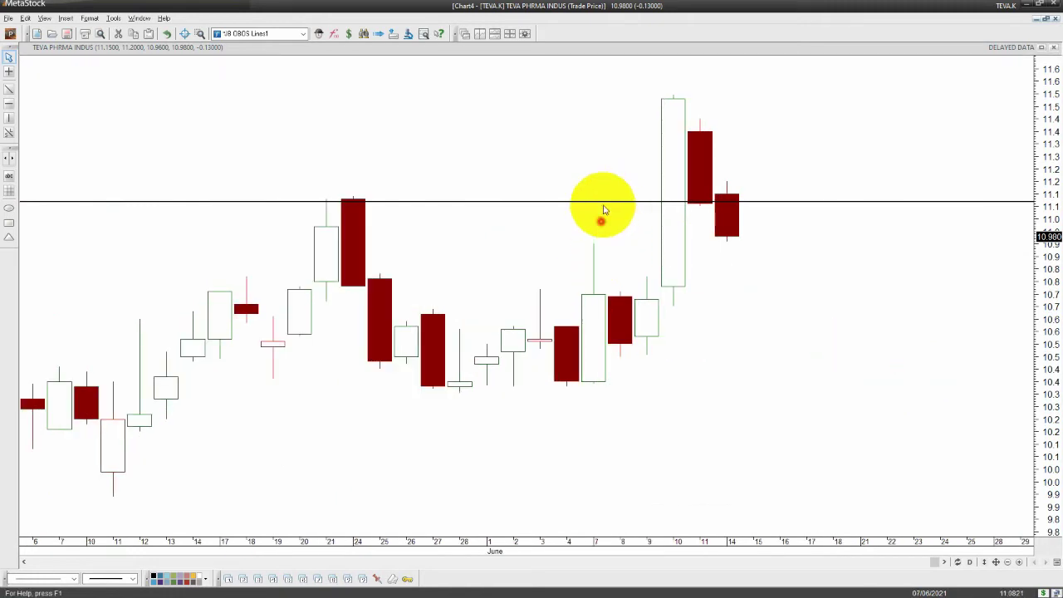
pyautogui.moveTo(605, 206); pyautogui.dragTo(603, 241)
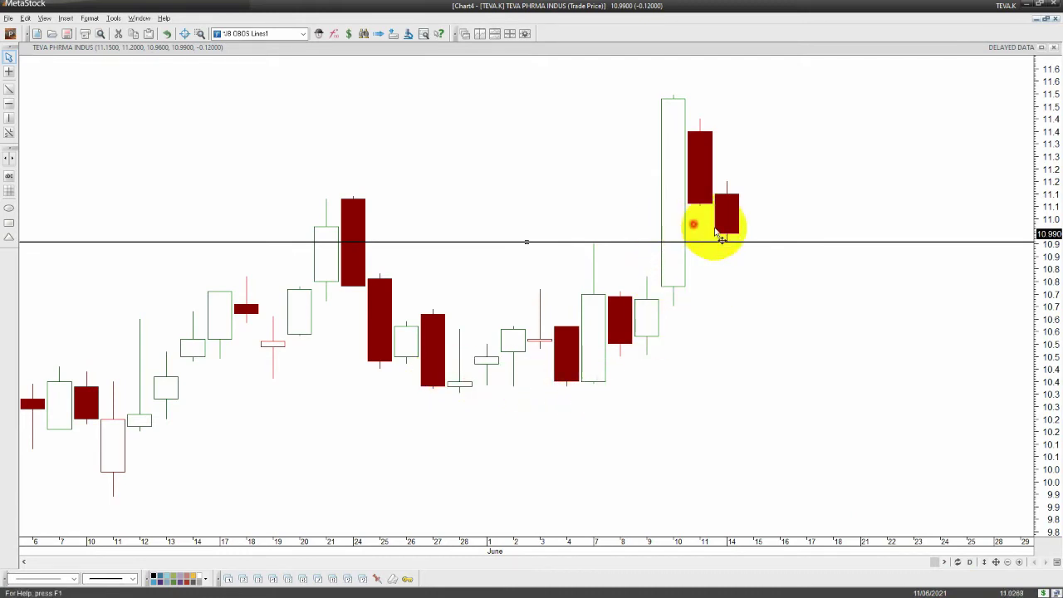
pyautogui.moveTo(727, 242)
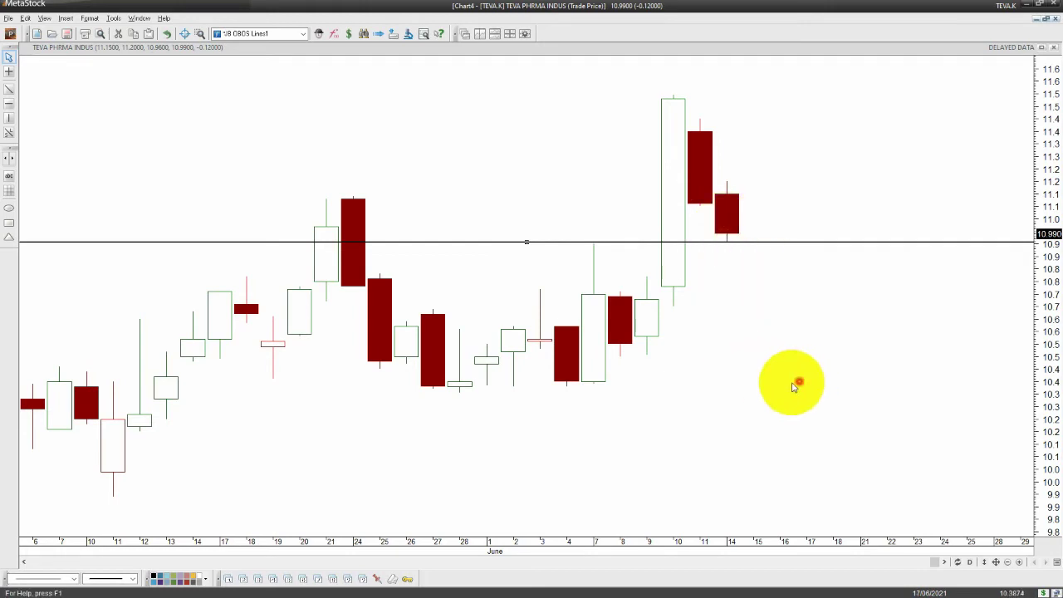
pyautogui.scroll(-2, 790, 380)
pyautogui.scroll(-2, 791, 382)
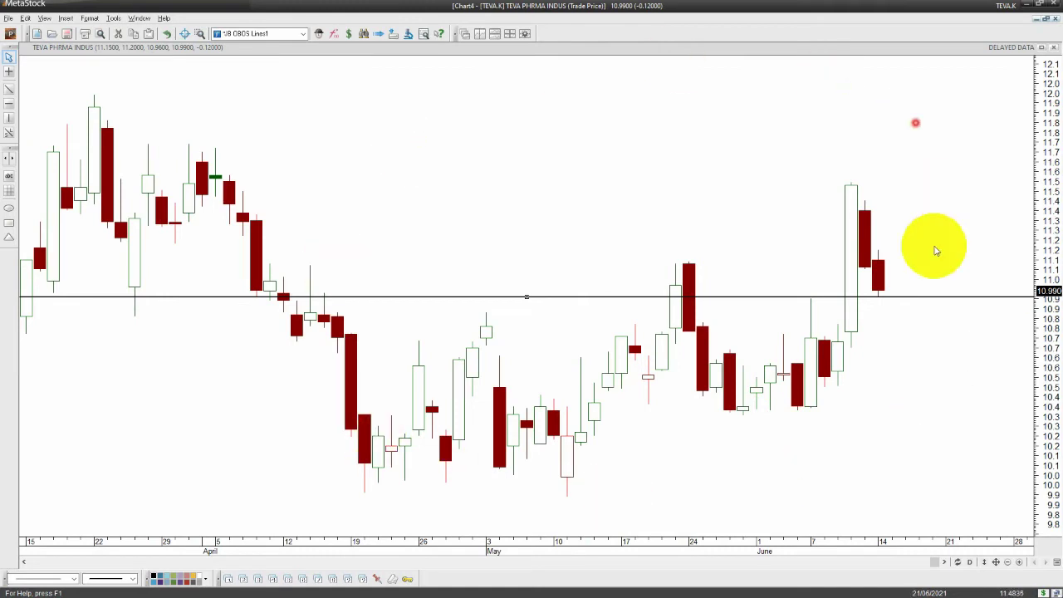
pyautogui.scroll(-1, 1044, 415)
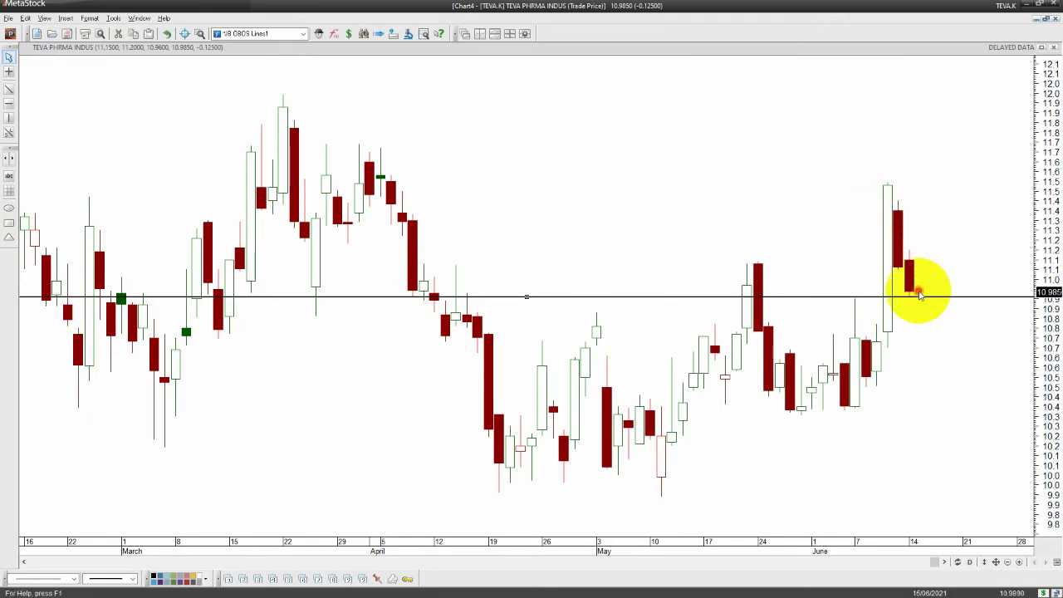
pyautogui.click(944, 325)
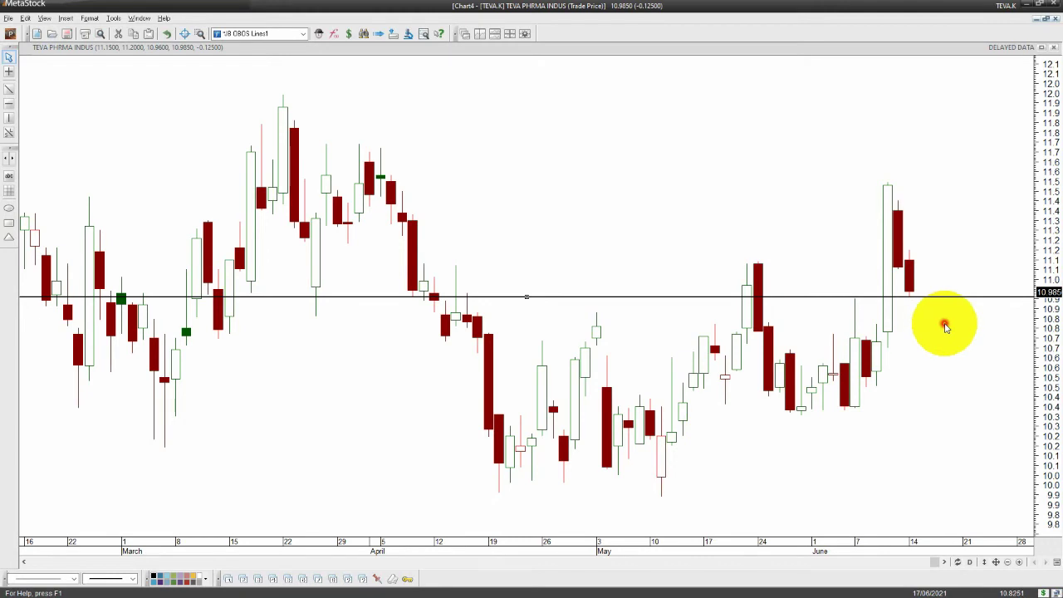
# Step: Switch to the jackbar.net stock list in the browser and load the US condensed money-flow file (זרימת כסף מצומצם) for 15-06-21
pyautogui.click(140, 19)
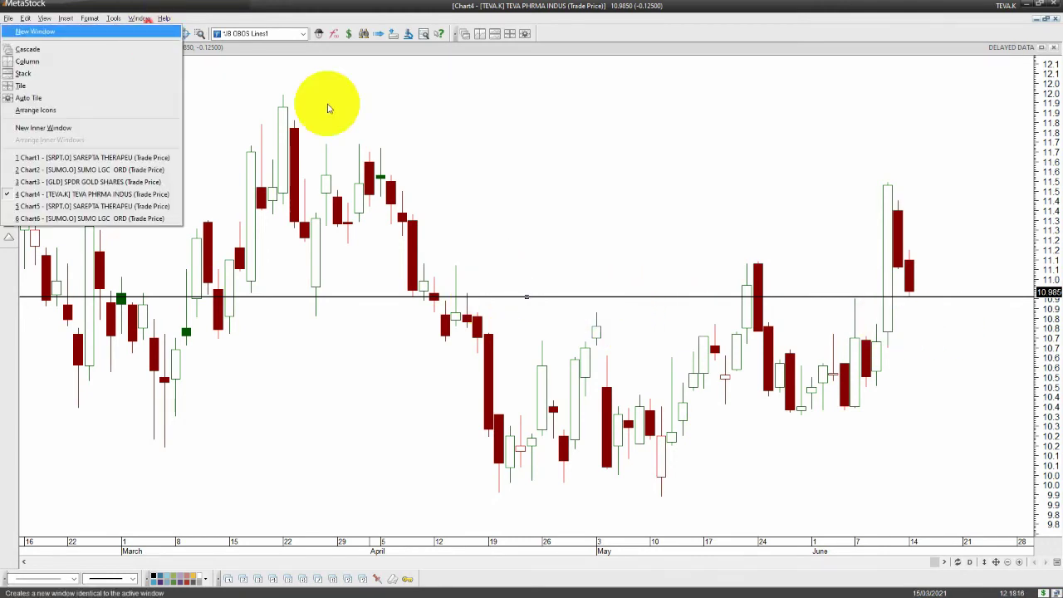
pyautogui.click(699, 314)
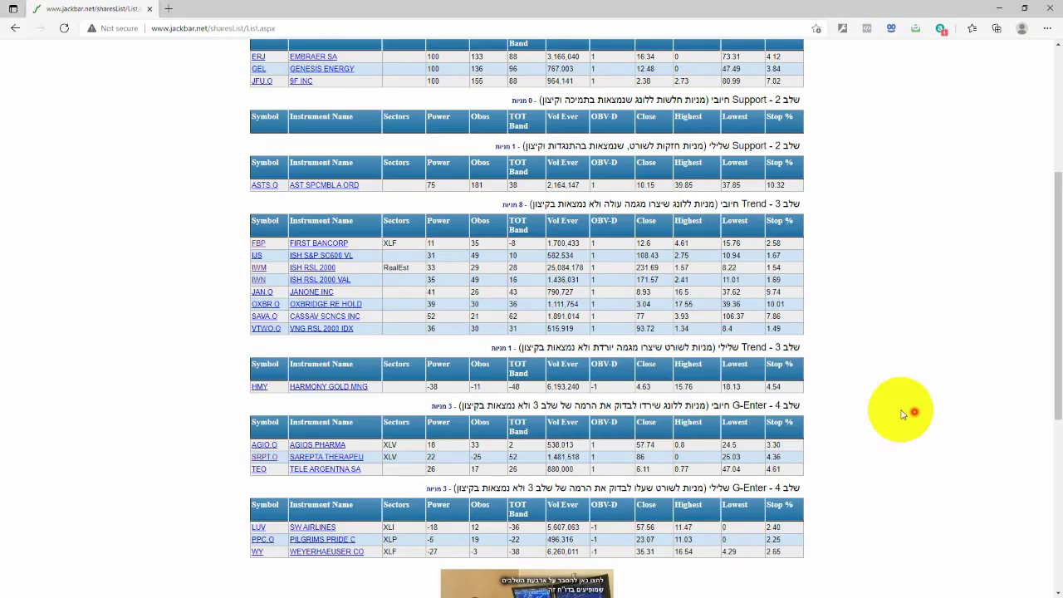
pyautogui.scroll(3, 772, 381)
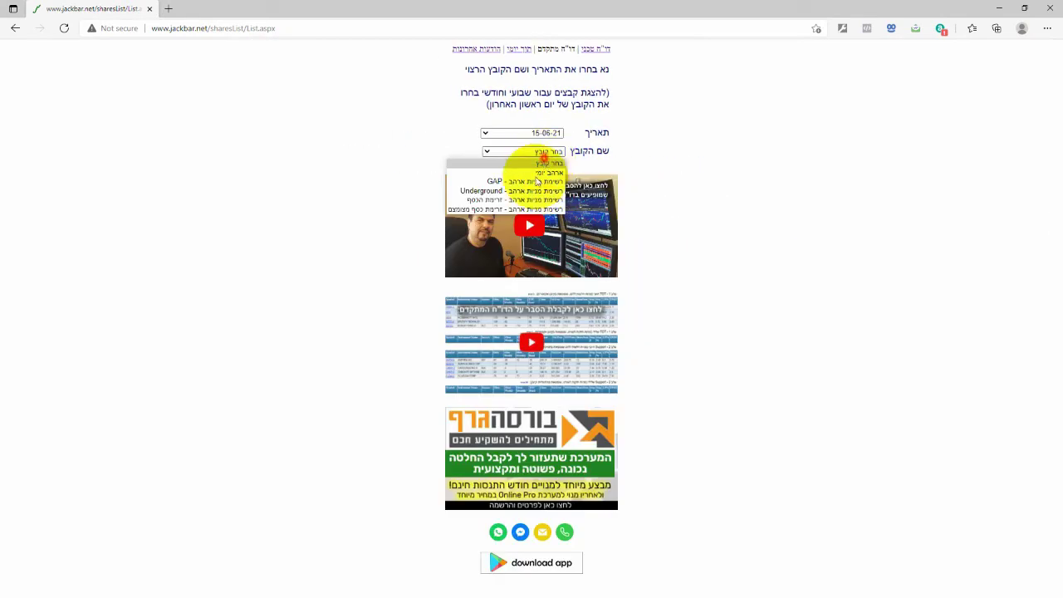
pyautogui.click(519, 151)
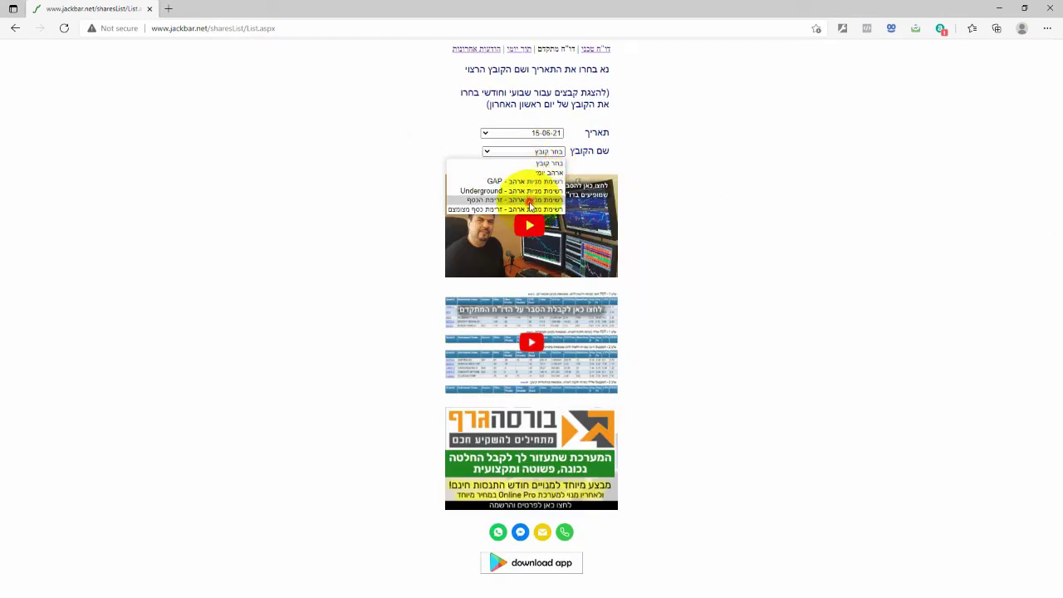
pyautogui.click(529, 212)
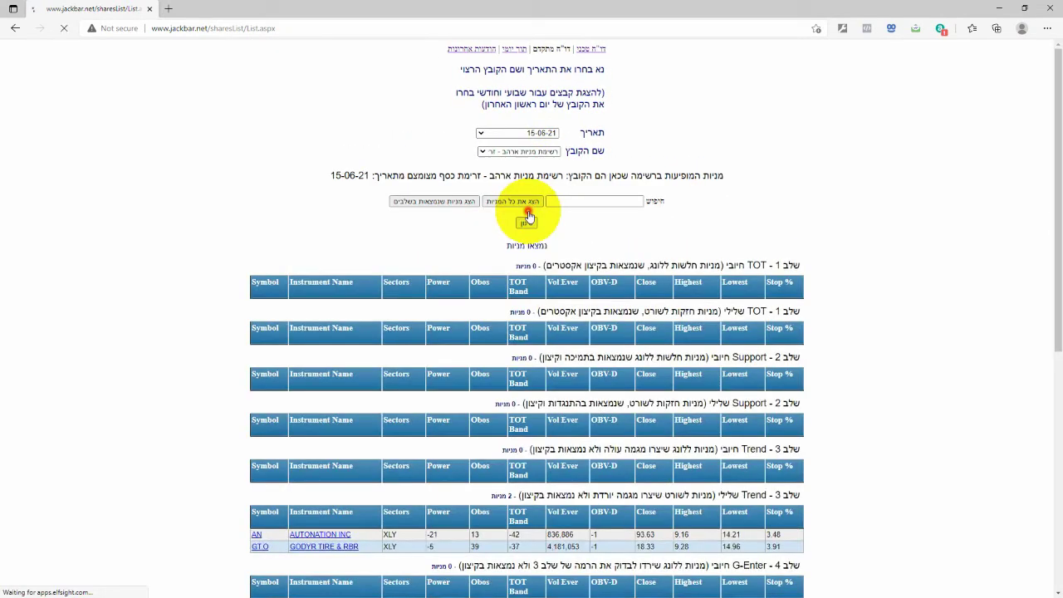
# Step: Display all stocks of the 15-06-21 condensed money-flow list and open its filter options
pyautogui.click(528, 223)
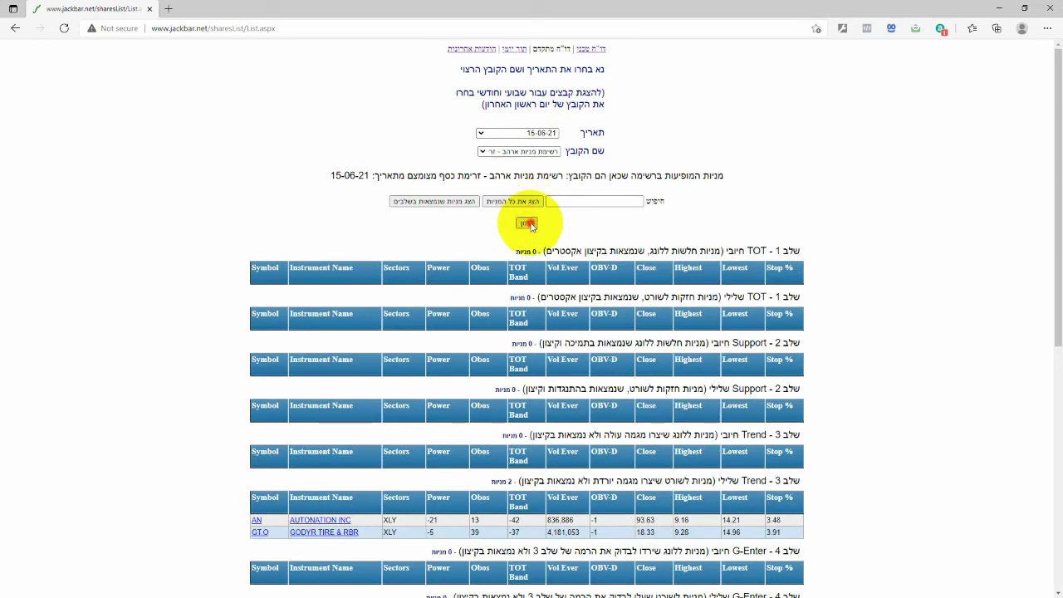
pyautogui.scroll(-1, 716, 284)
pyautogui.scroll(1, 716, 284)
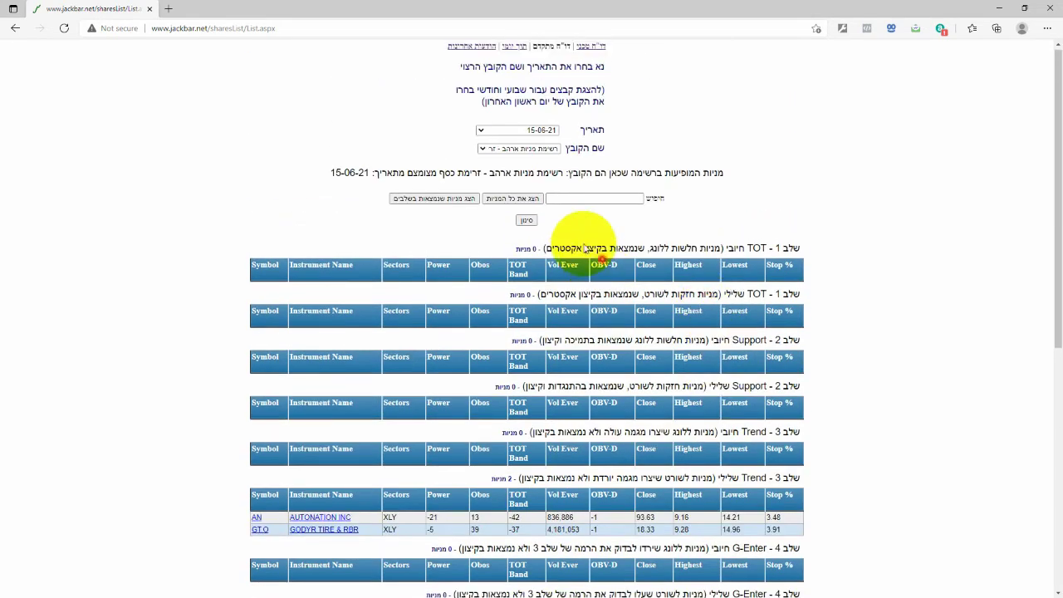
pyautogui.click(518, 203)
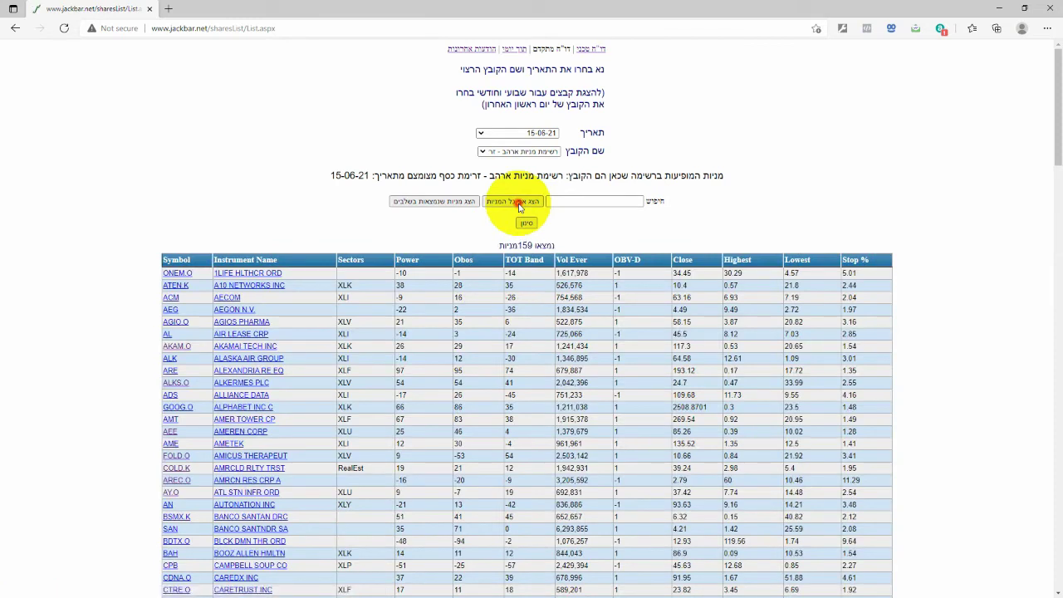
pyautogui.click(532, 260)
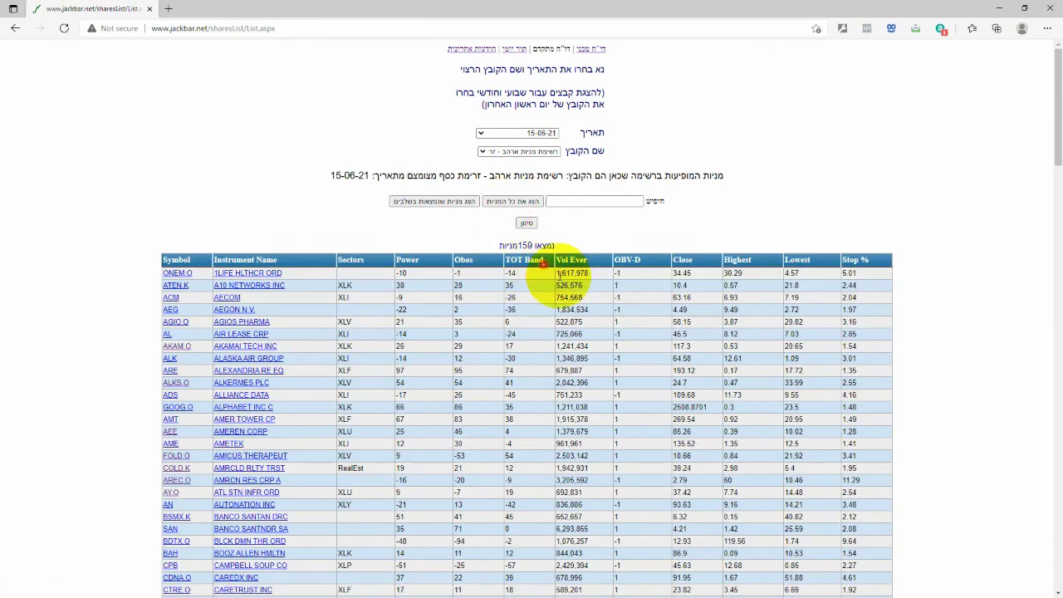
pyautogui.click(526, 229)
pyautogui.click(526, 229)
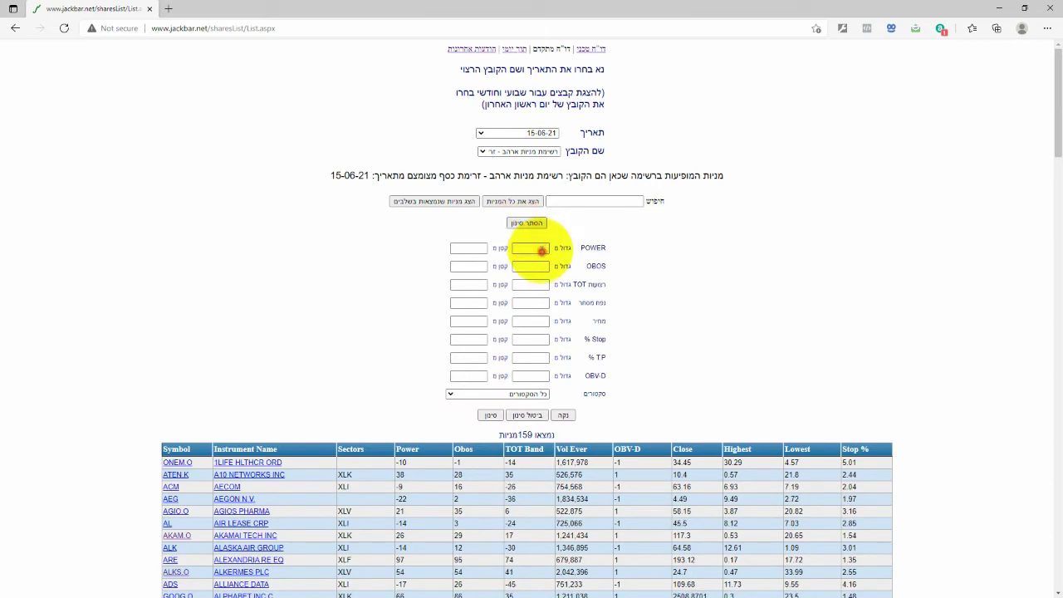
# Step: Limit the POWER filter to values between -50 and 50 and set the minimum trading volume to 1000000
pyautogui.click(531, 247)
pyautogui.click(364, 356)
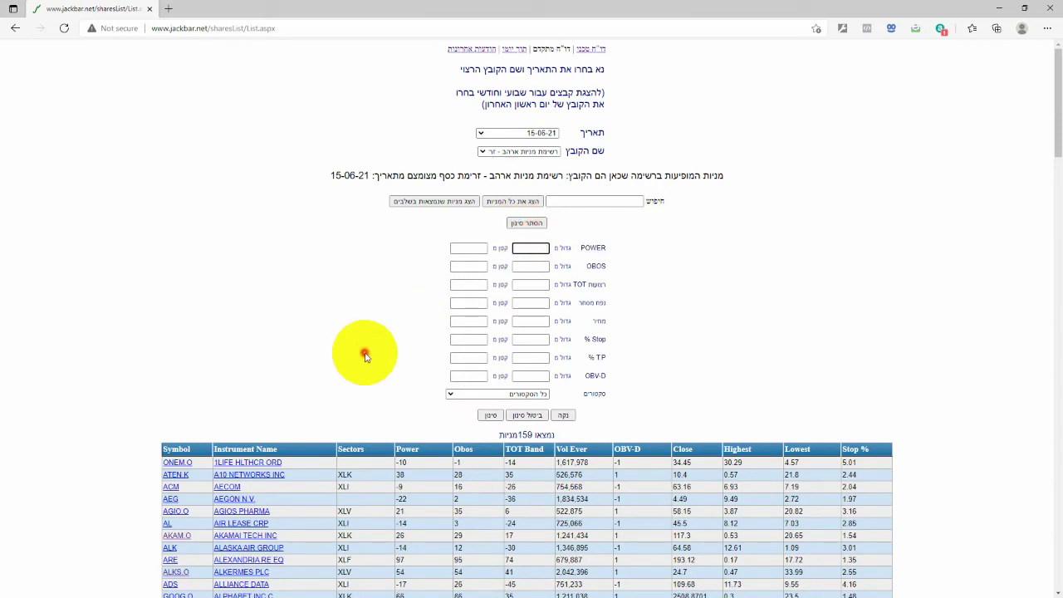
pyautogui.write('-50')
pyautogui.press('Tab')
pyautogui.write('50')
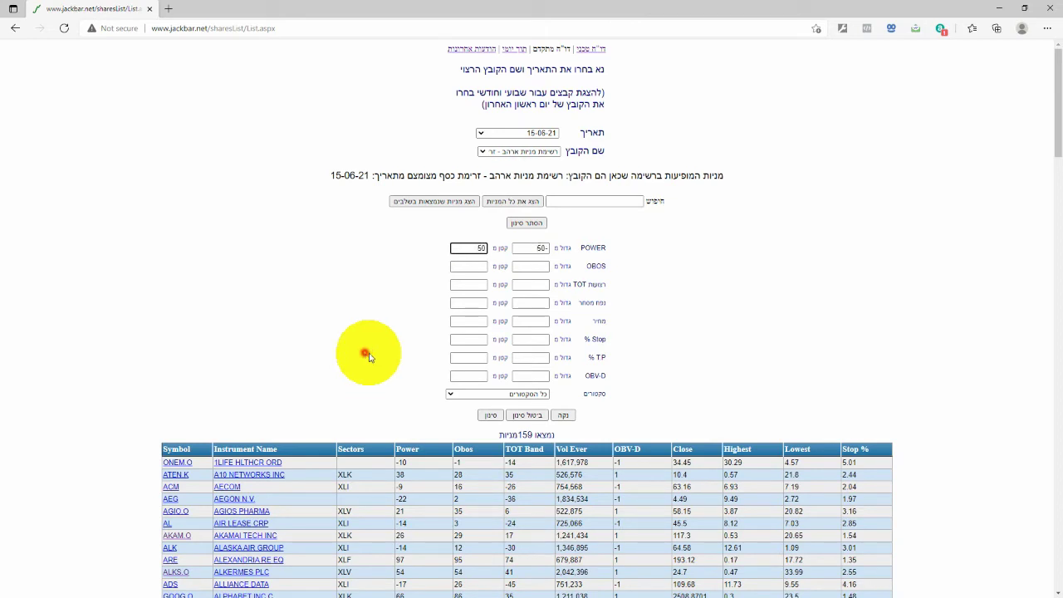
pyautogui.click(555, 282)
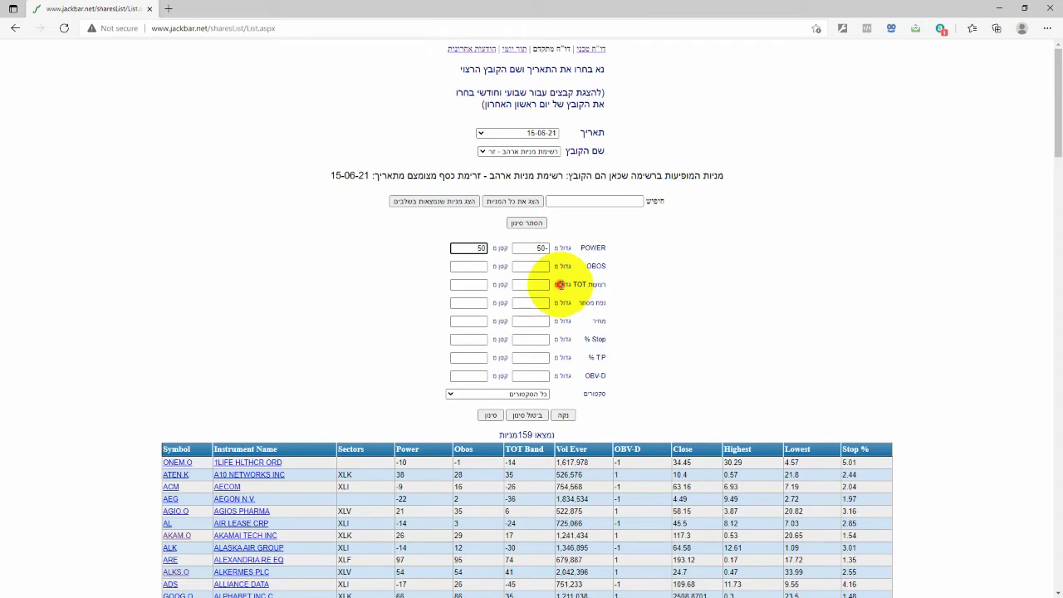
pyautogui.click(538, 303)
pyautogui.write('1000000')
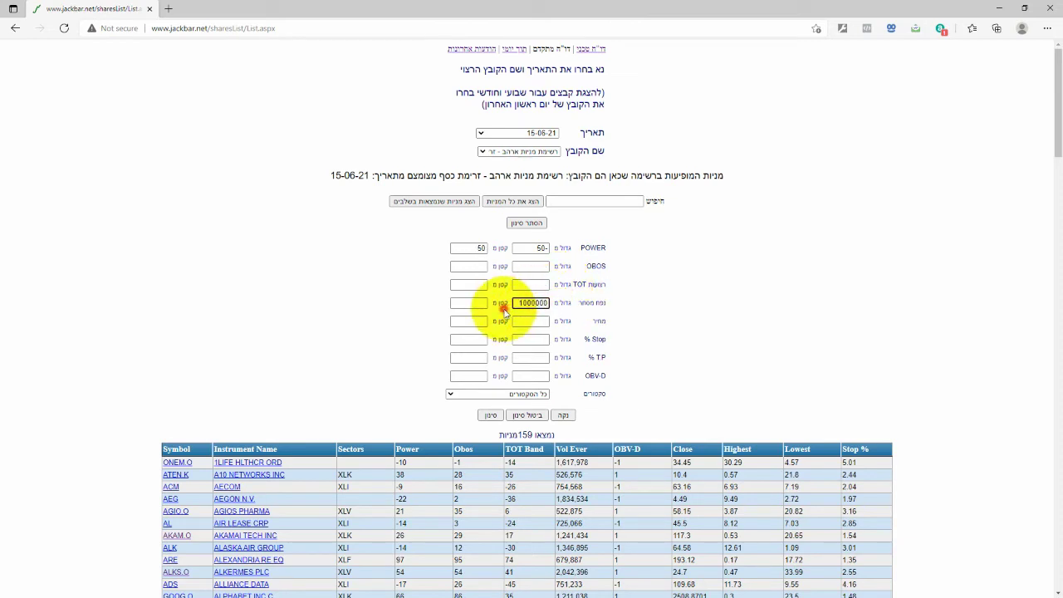
# Step: Limit the Stop % filter to values greater than 1.5 and less than 8
pyautogui.press('Tab')
pyautogui.press('Tab')
pyautogui.press('Tab')
pyautogui.write('1.5')
pyautogui.press('Tab')
pyautogui.write('8')
# Step: Limit the OBV-D filter to values between 0 and 2 and apply the filter to the stock list
pyautogui.press('Tab')
pyautogui.press('Tab')
pyautogui.press('Tab')
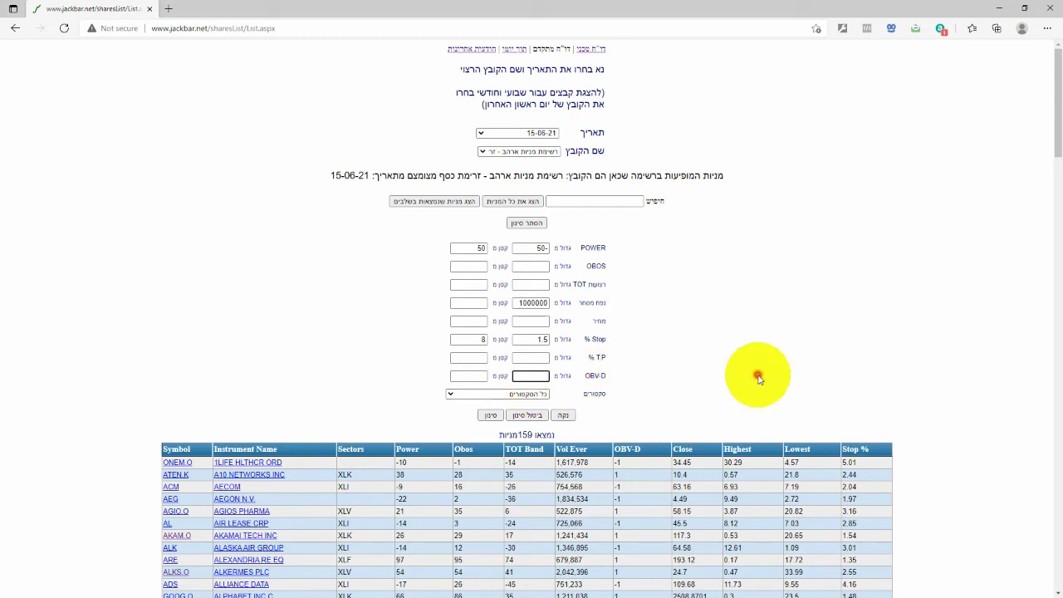
pyautogui.write('0')
pyautogui.press('Tab')
pyautogui.write('2')
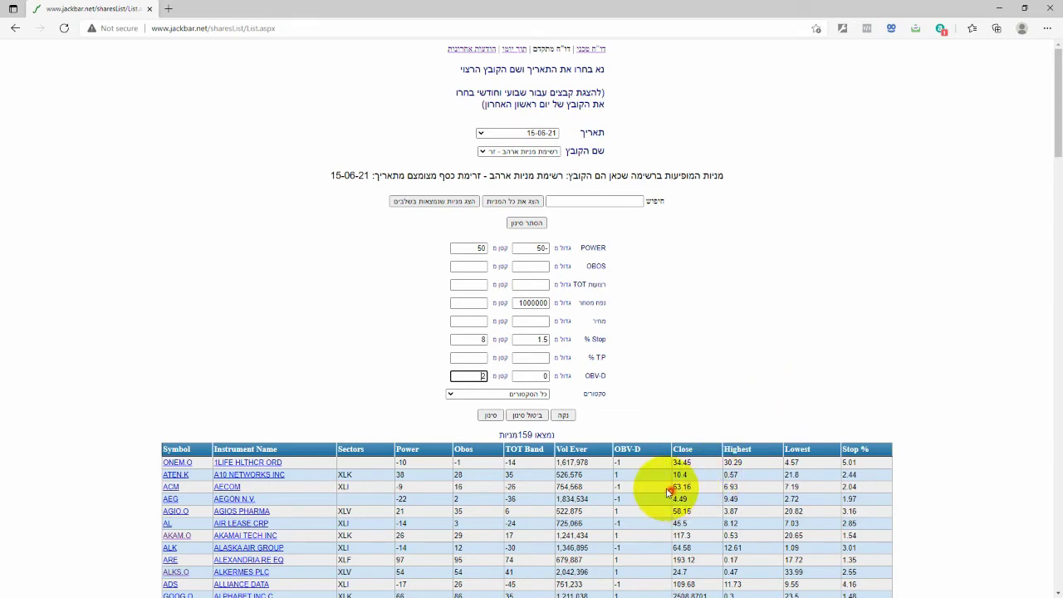
pyautogui.click(488, 417)
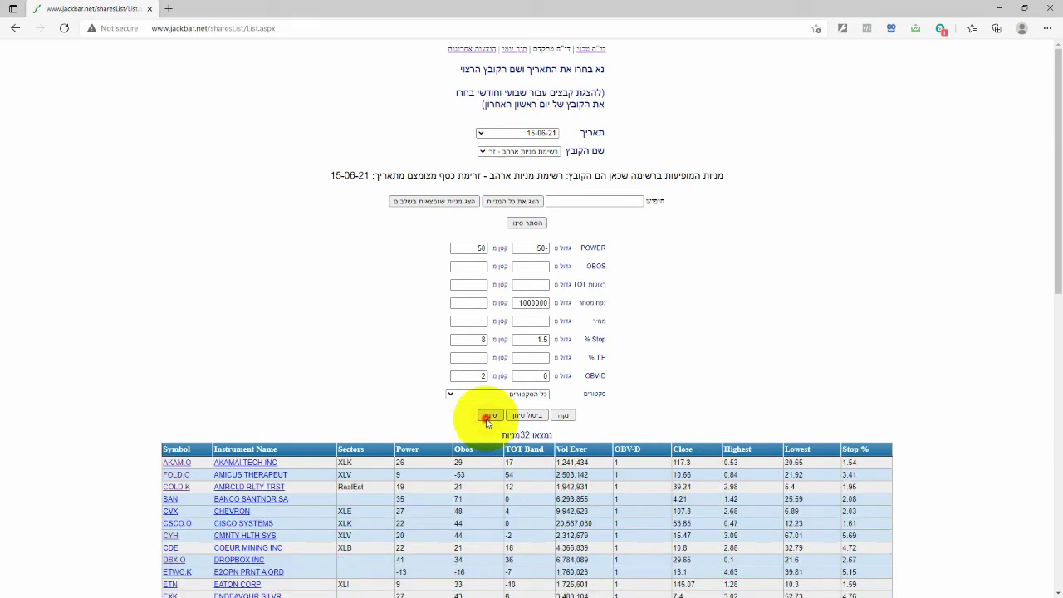
# Step: Sort the filtered stock list by the Highest column in descending order
pyautogui.click(515, 448)
pyautogui.click(671, 449)
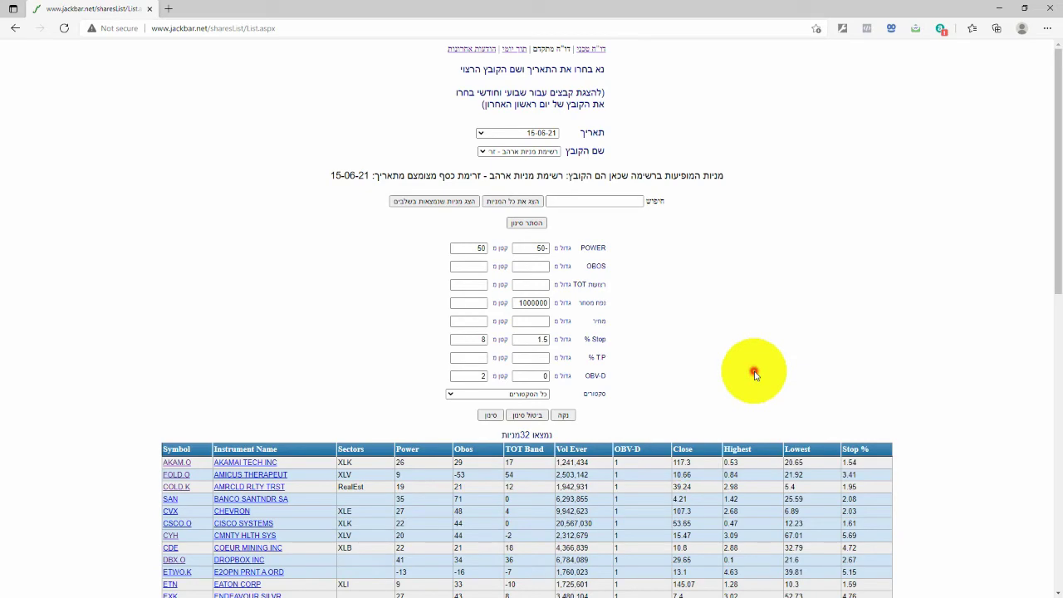
pyautogui.scroll(-3, 754, 373)
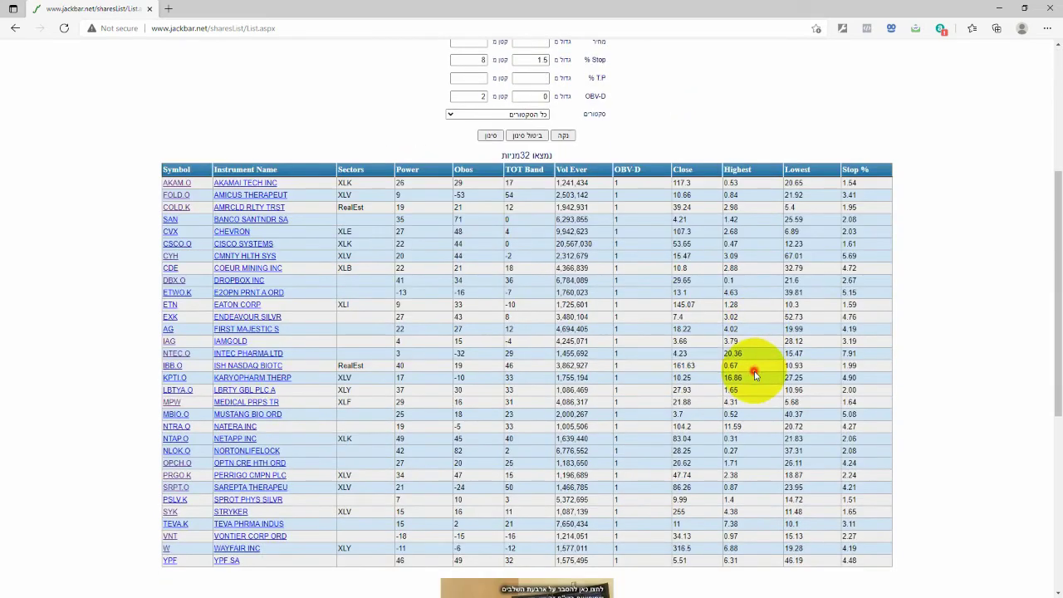
pyautogui.click(745, 172)
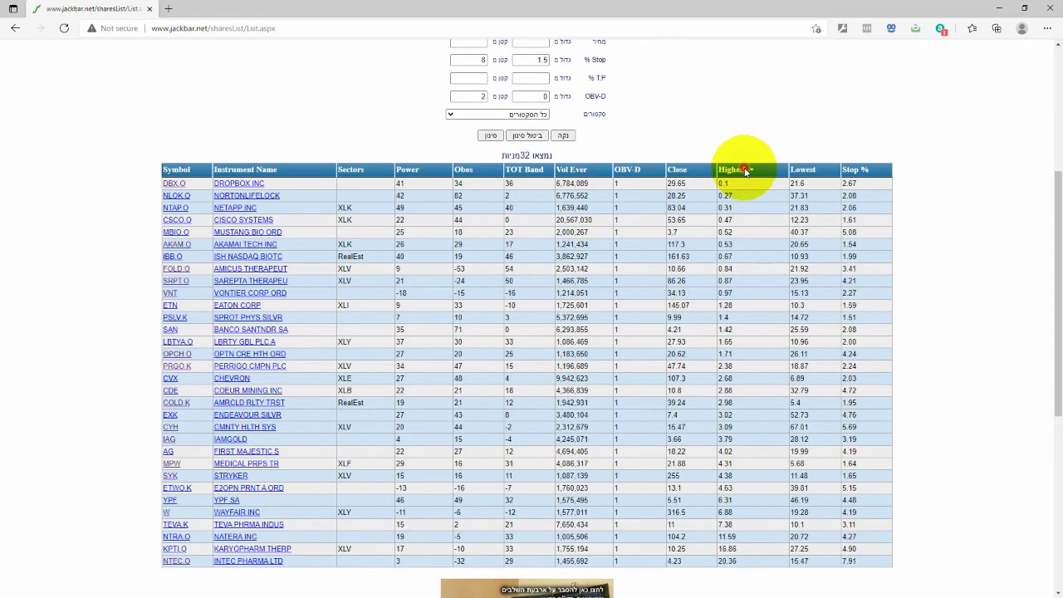
pyautogui.click(745, 171)
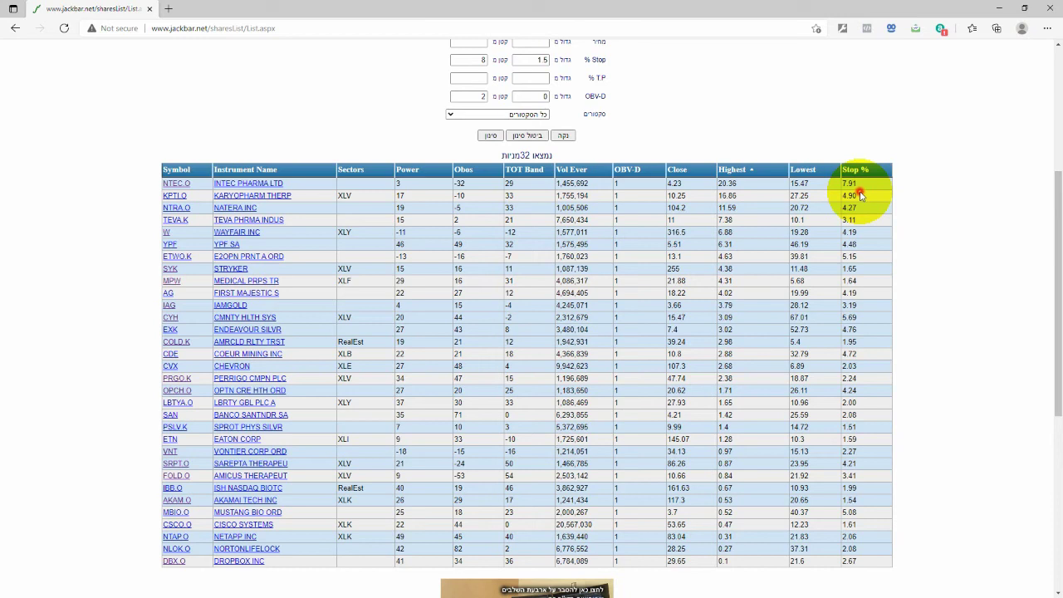
# Step: Open the chart of Intec Pharma (NTEC.O) from the list and examine its February 2021 price peak
pyautogui.click(183, 186)
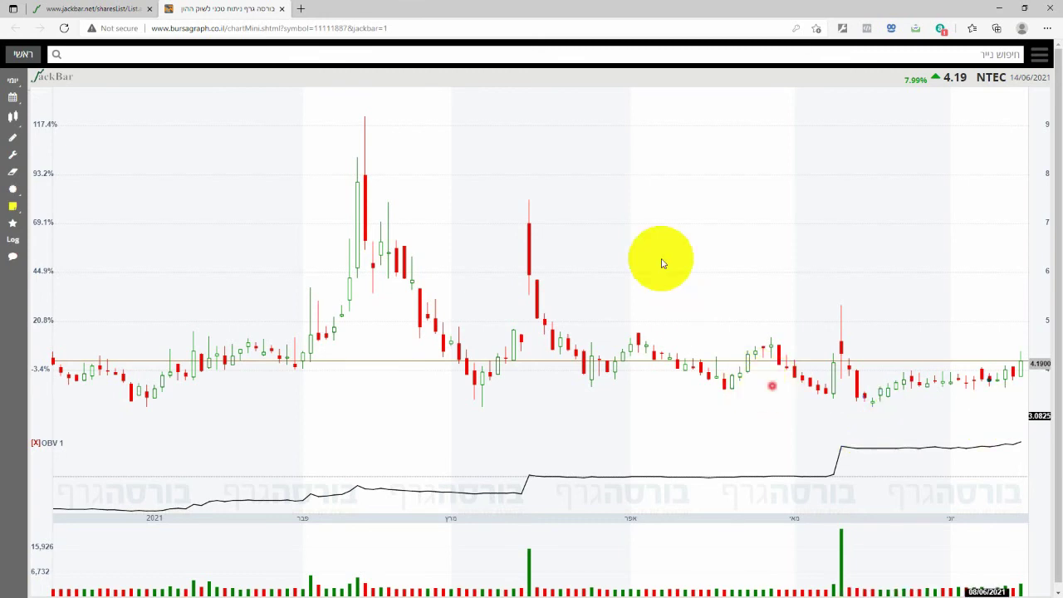
pyautogui.click(286, 118)
pyautogui.click(369, 126)
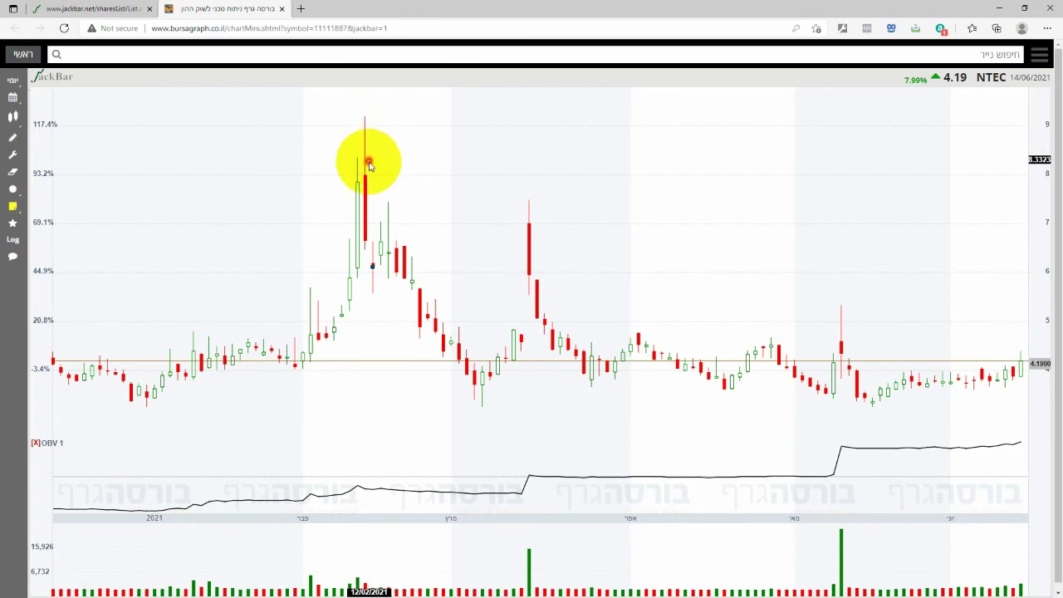
pyautogui.click(371, 159)
pyautogui.moveTo(370, 158); pyautogui.dragTo(376, 131)
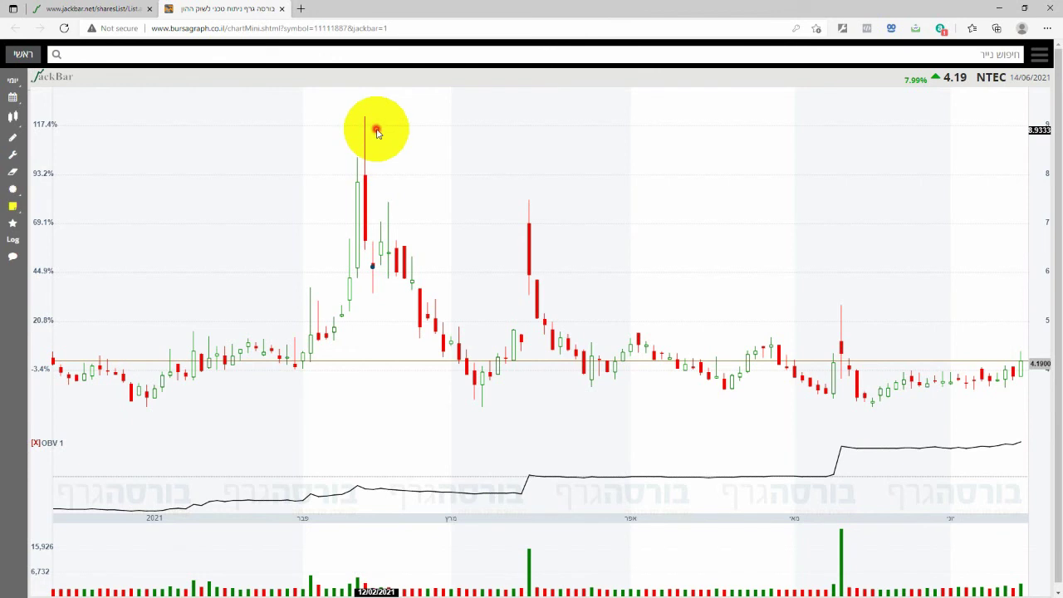
pyautogui.moveTo(376, 131); pyautogui.dragTo(382, 158)
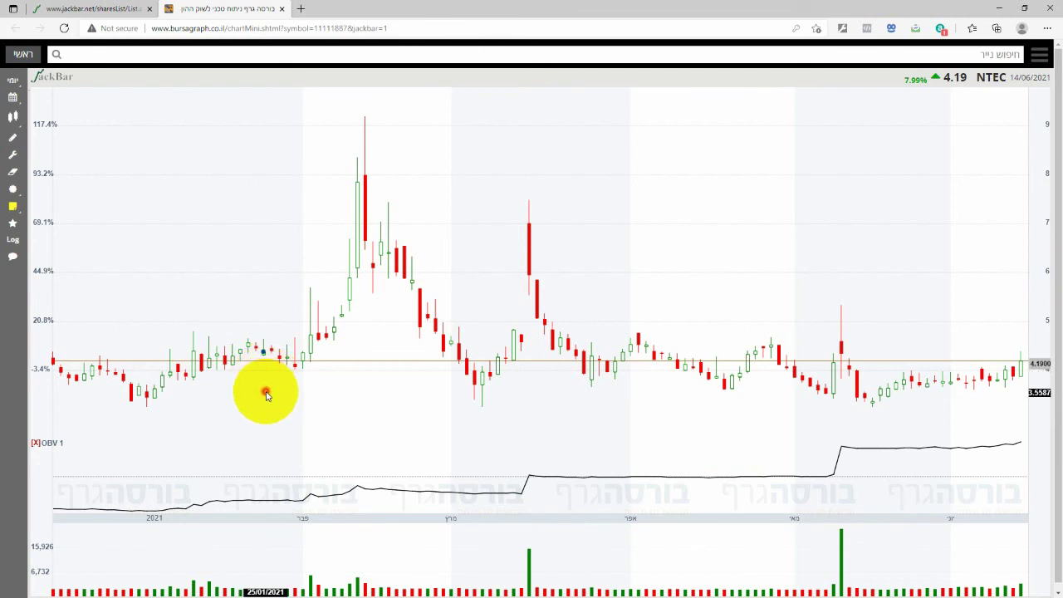
# Step: Draw a horizontal support line at about 3.17 just under the lows of the NTEC chart and compare the OBV curve
pyautogui.click(12, 138)
pyautogui.click(76, 115)
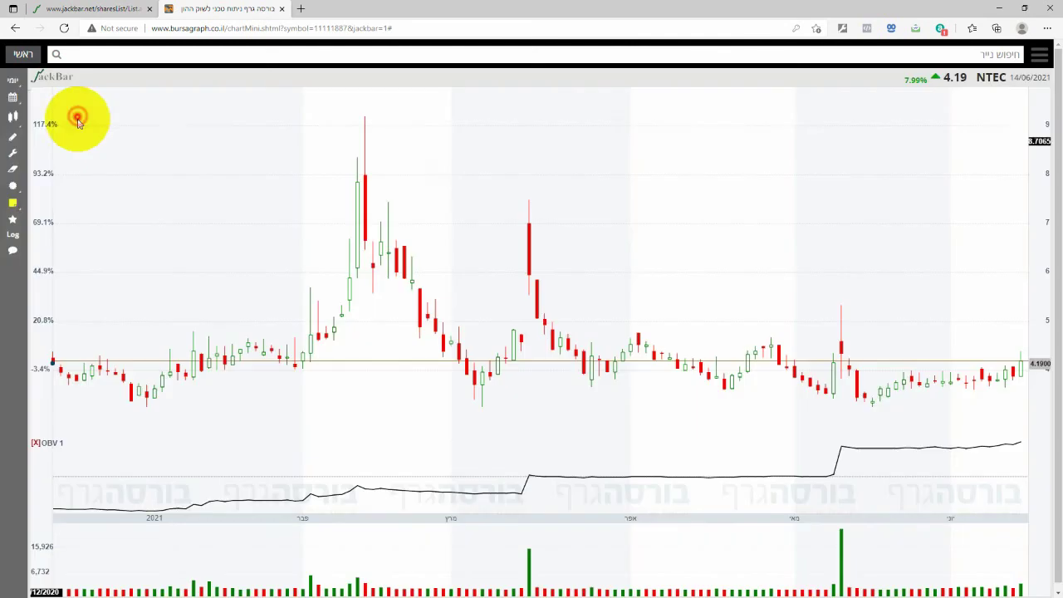
pyautogui.click(142, 410)
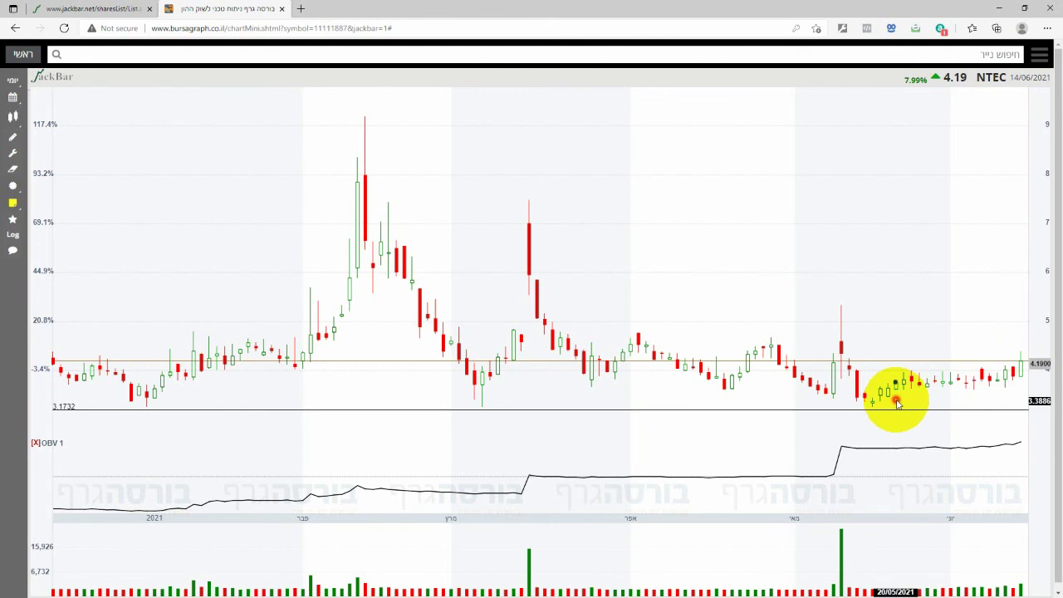
pyautogui.click(921, 451)
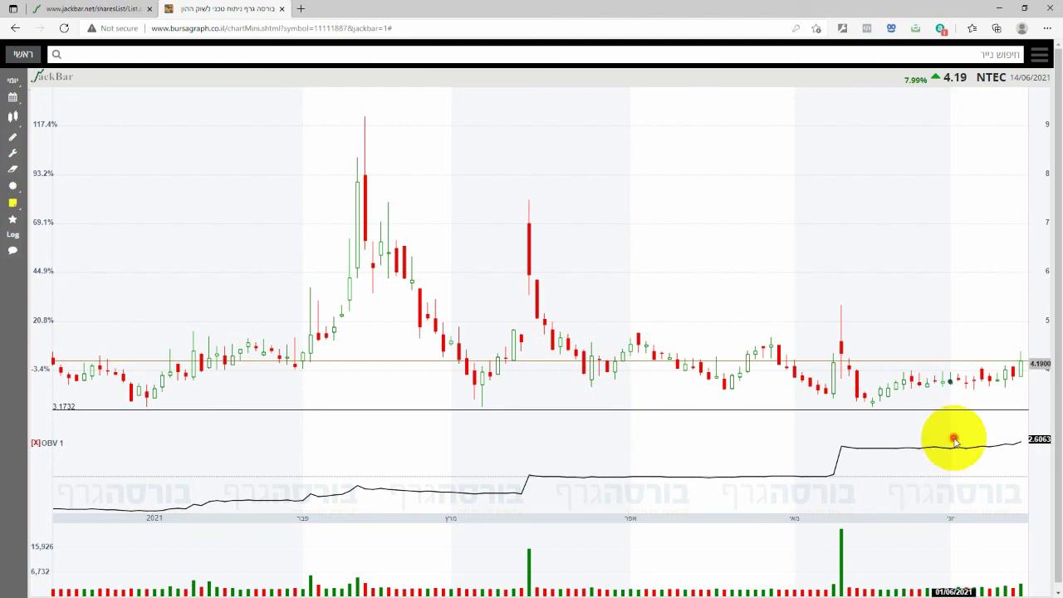
# Step: Draw a second horizontal line at about 4.02 on the NTEC chart, along the highs of the late-May and June candles
pyautogui.click(14, 141)
pyautogui.click(81, 122)
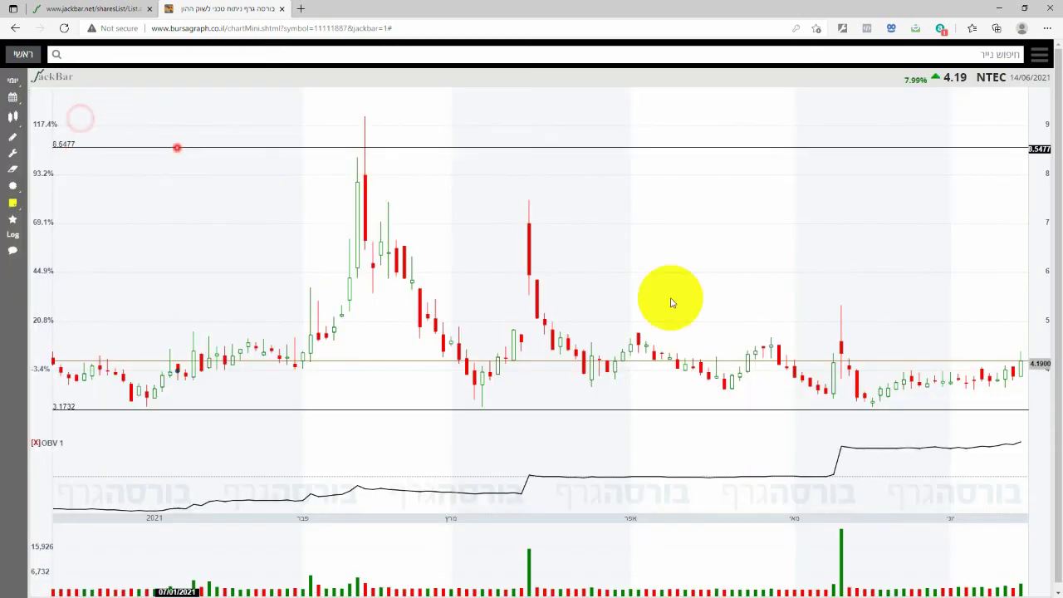
pyautogui.moveTo(710, 359)
pyautogui.mouseDown()
pyautogui.moveTo(712, 373)
pyautogui.moveTo(819, 380)
pyautogui.mouseUp()
pyautogui.click(928, 379)
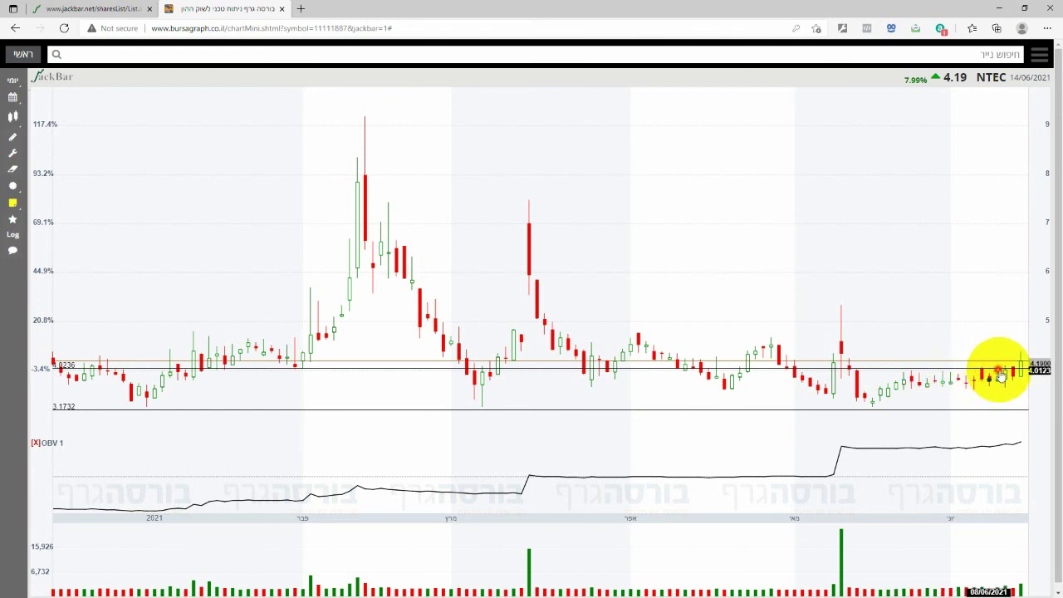
# Step: Compare the May–June NTEC candles, including the mid-May spike, with the upper horizontal line
pyautogui.click(917, 370)
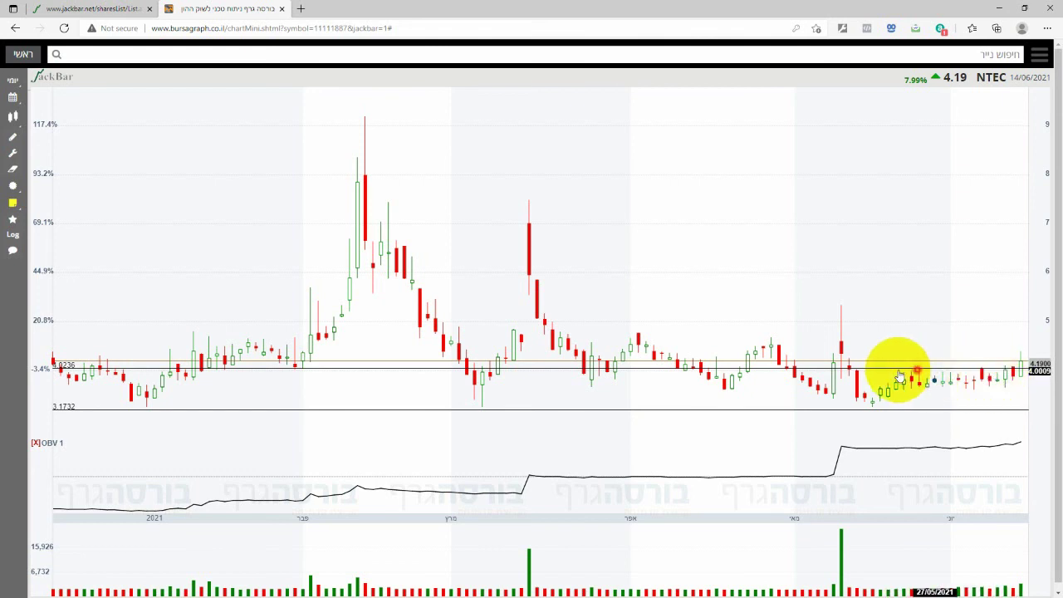
pyautogui.click(1009, 376)
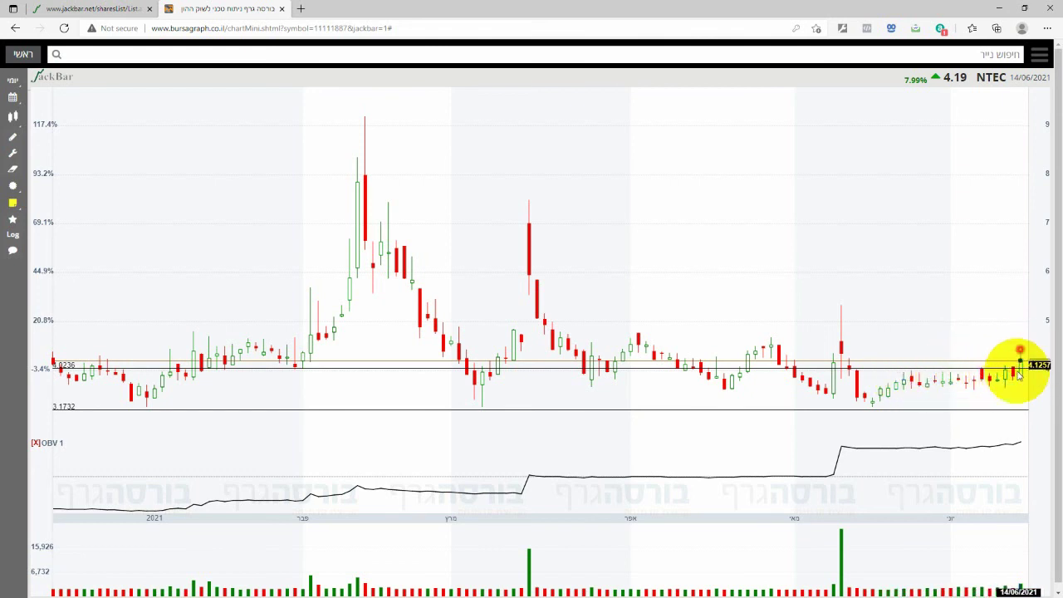
pyautogui.click(988, 369)
pyautogui.click(949, 434)
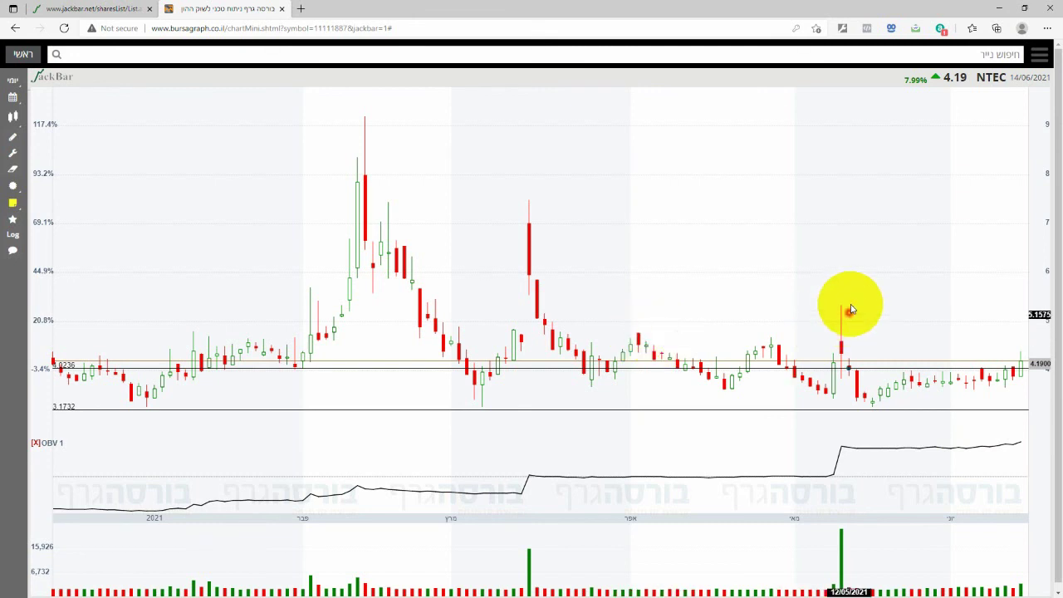
pyautogui.click(848, 367)
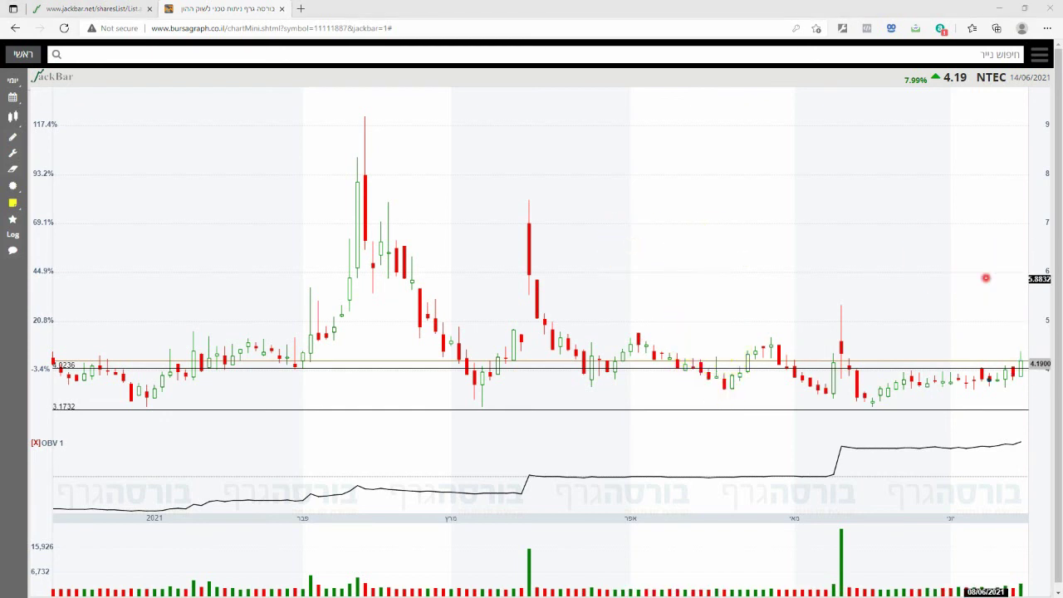
# Step: Return to the filtered stock list and open the chart of Karyopharm Therapeutics (KPTI.O)
pyautogui.click(70, 11)
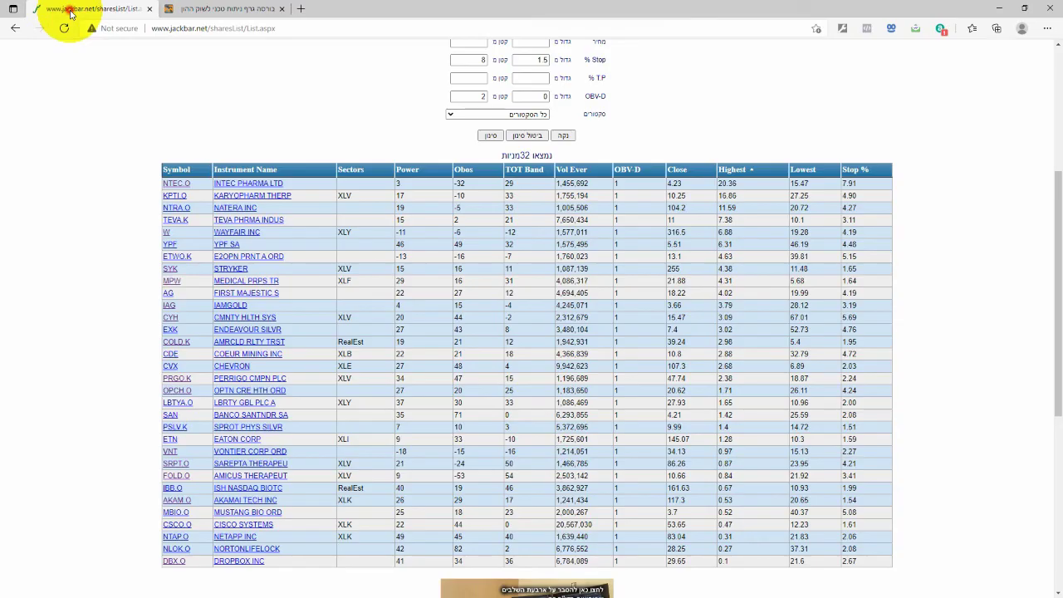
pyautogui.click(173, 209)
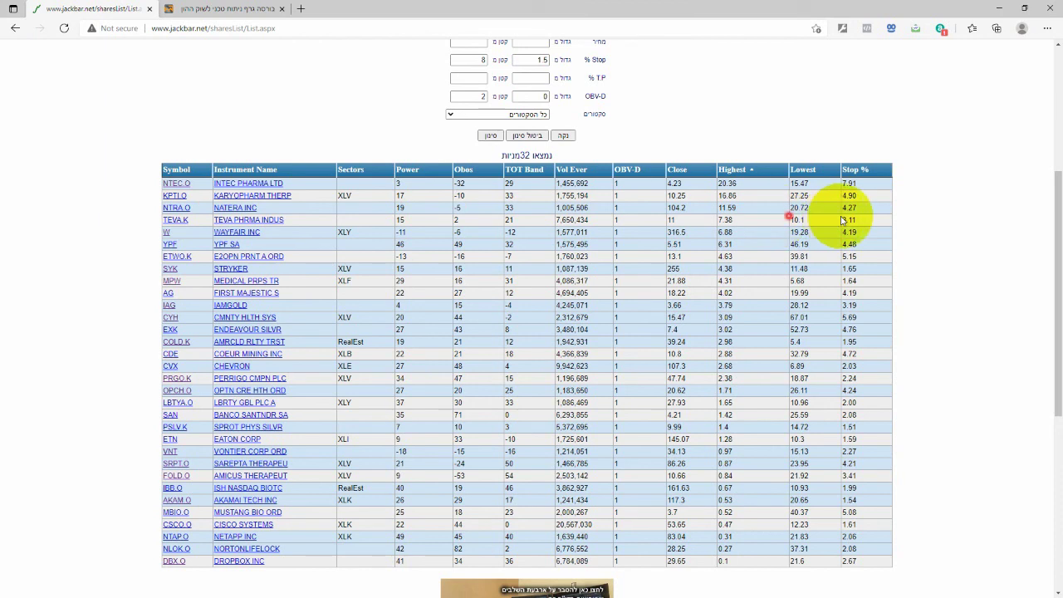
pyautogui.click(175, 198)
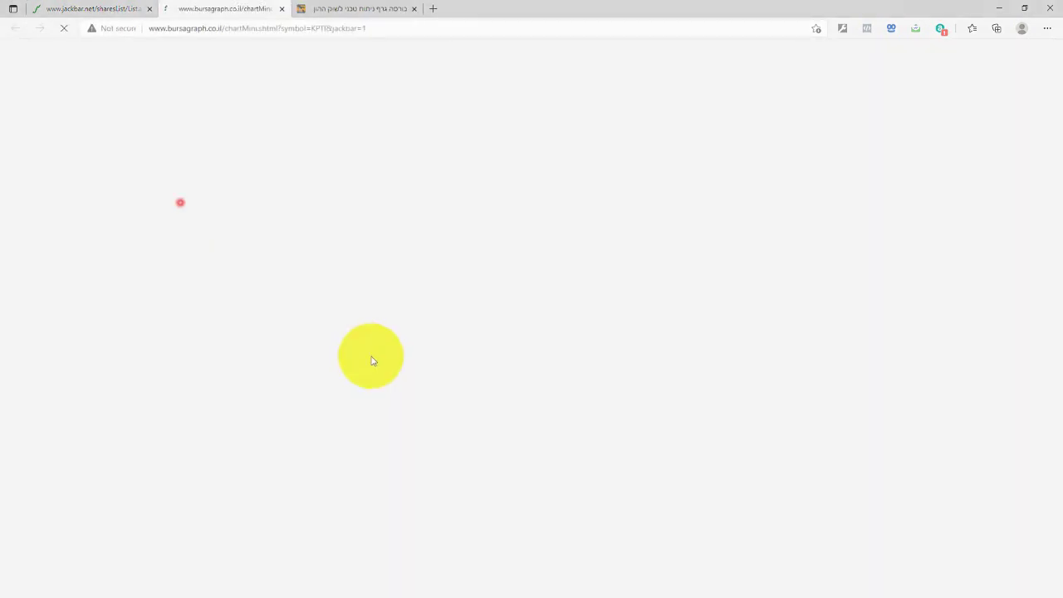
pyautogui.click(372, 366)
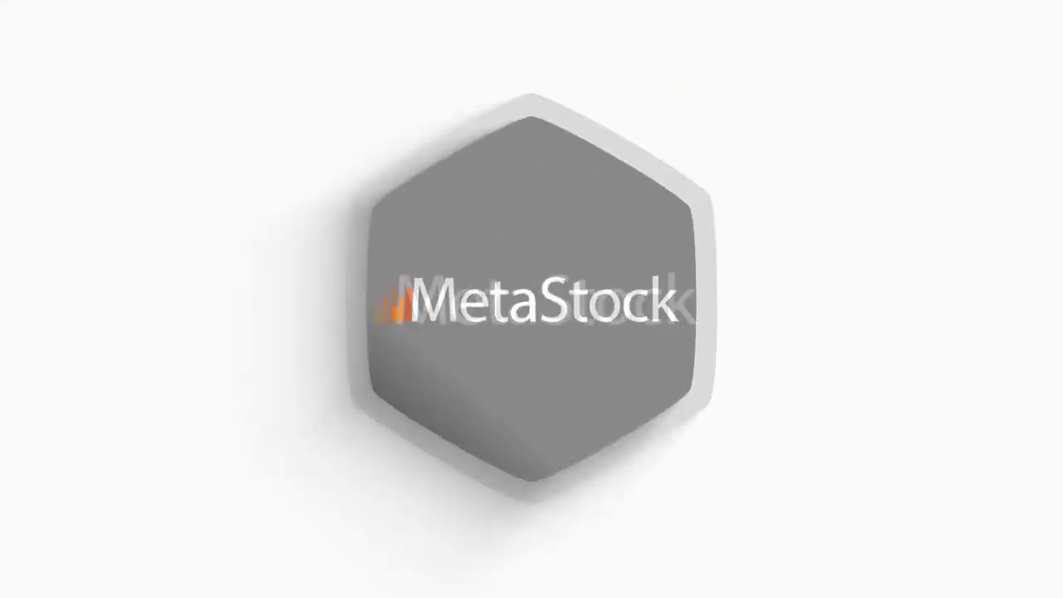